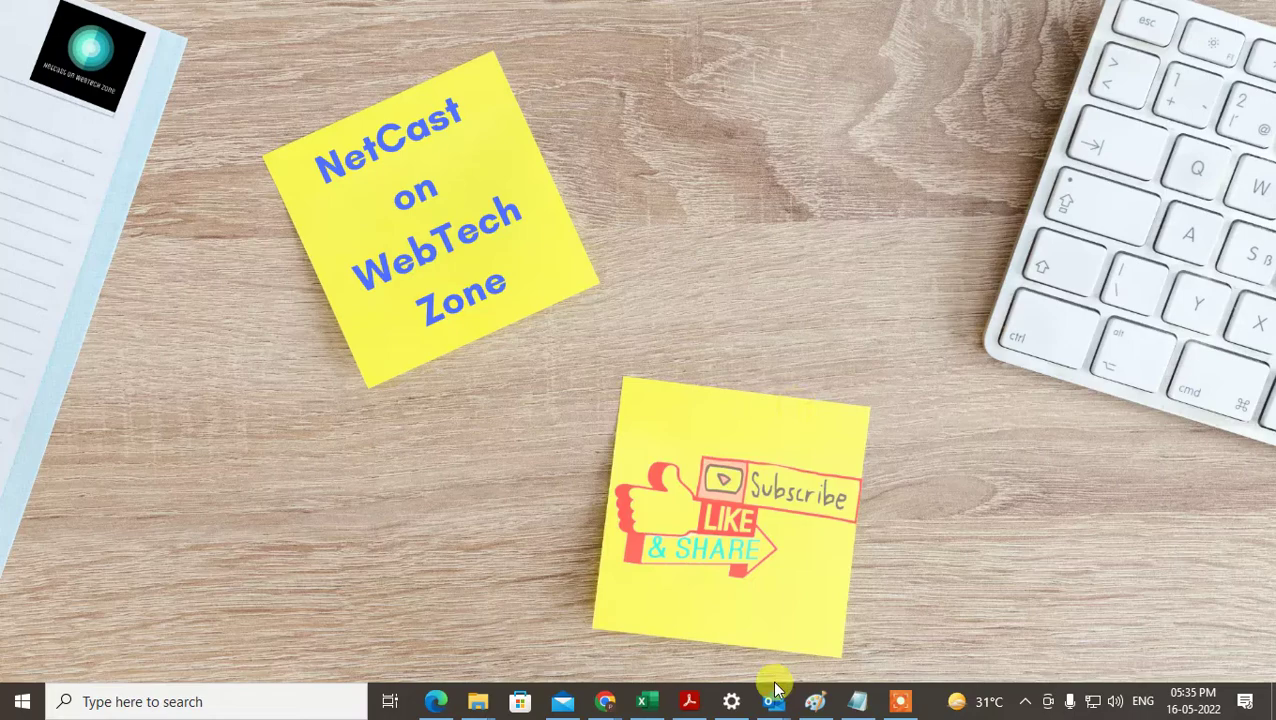
- Bring up the Documents folder window and open emails.pdf in Acrobat Reader
mouse_move(776, 705)
left_click(729, 649)
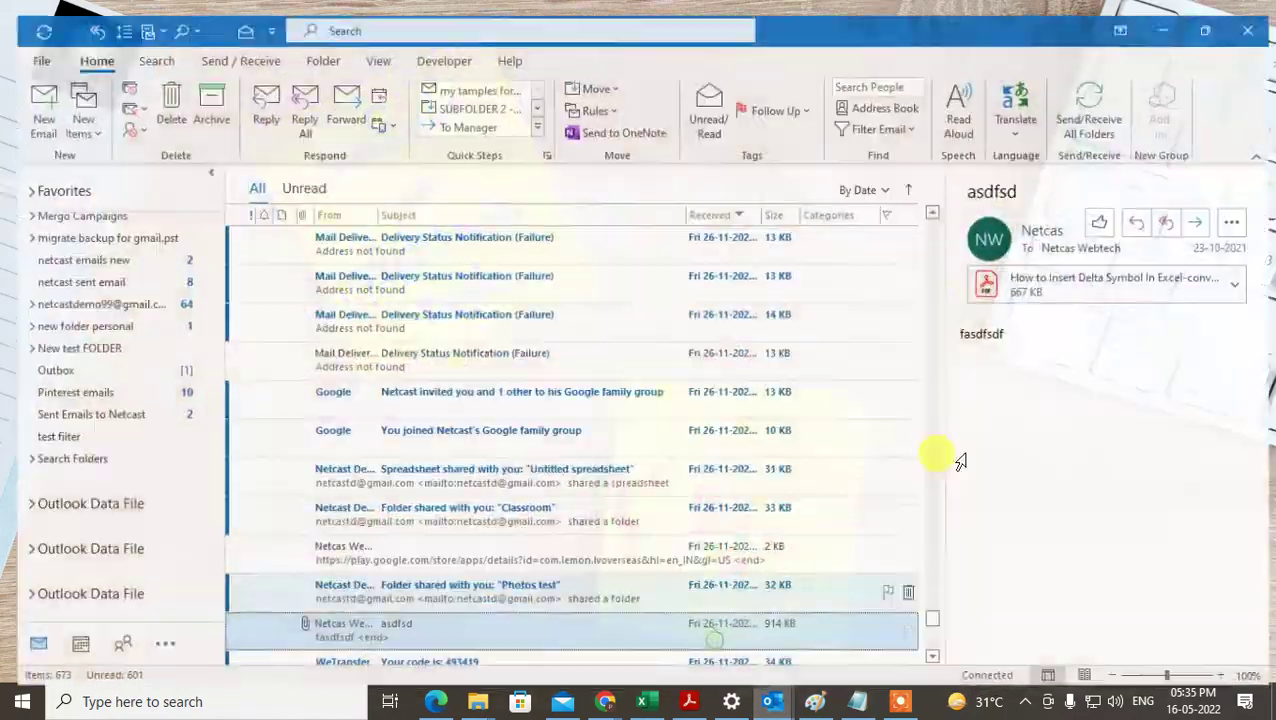
left_click(1077, 379)
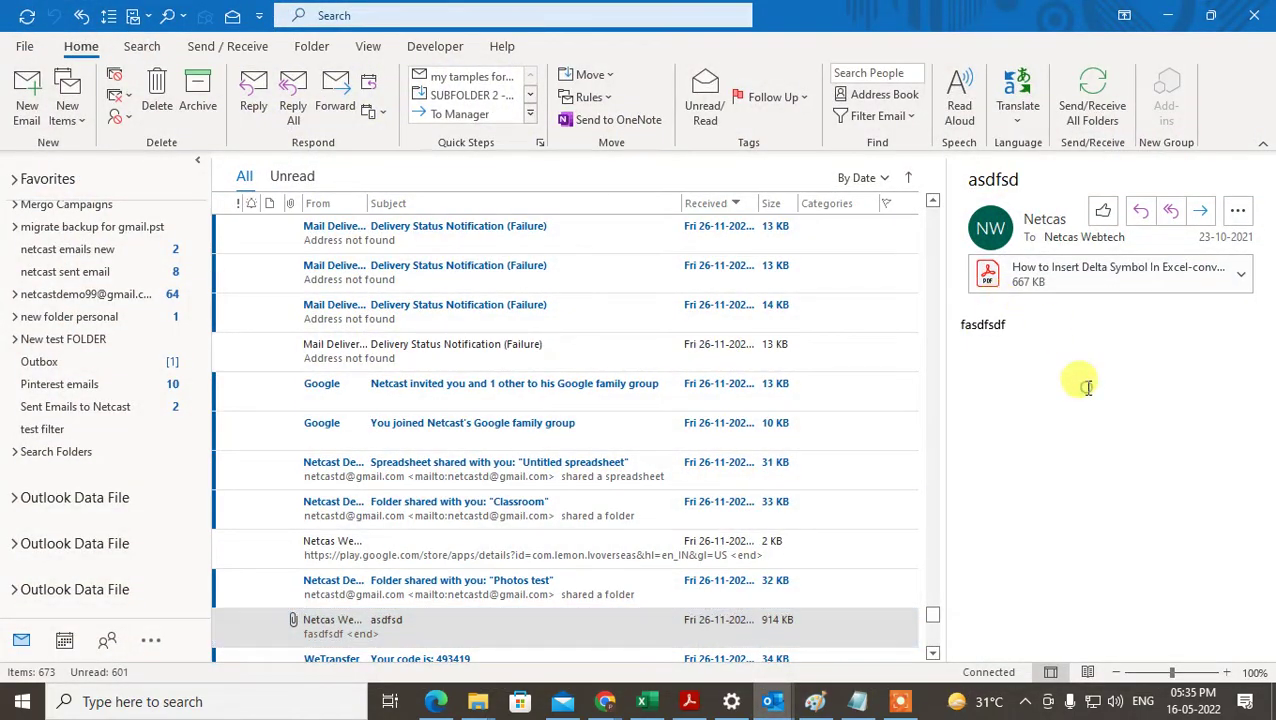
mouse_move(482, 707)
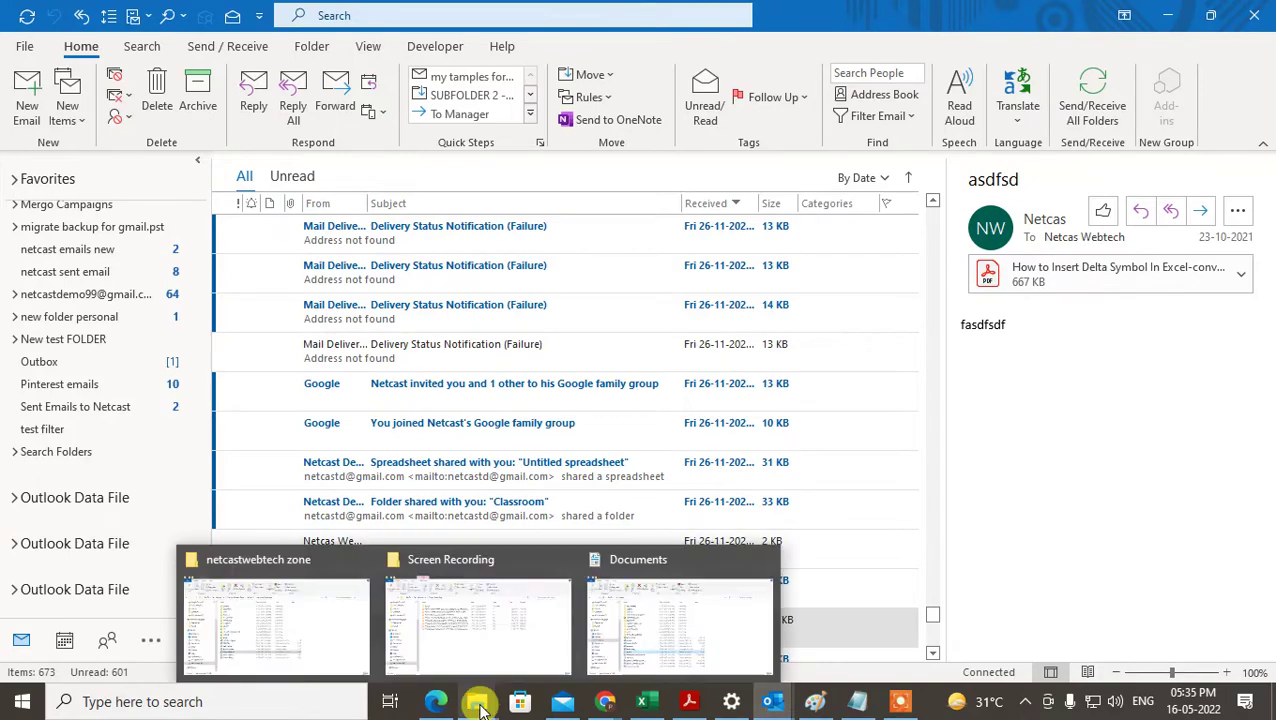
left_click(672, 640)
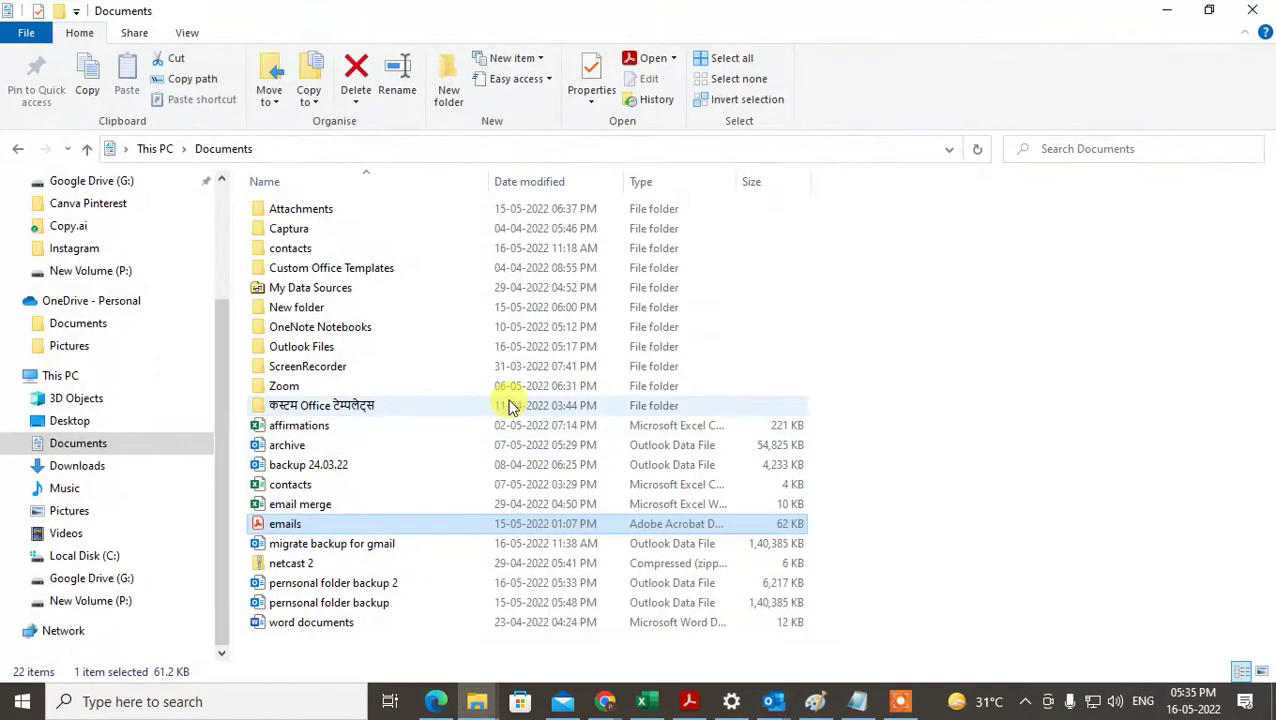
double_click(312, 530)
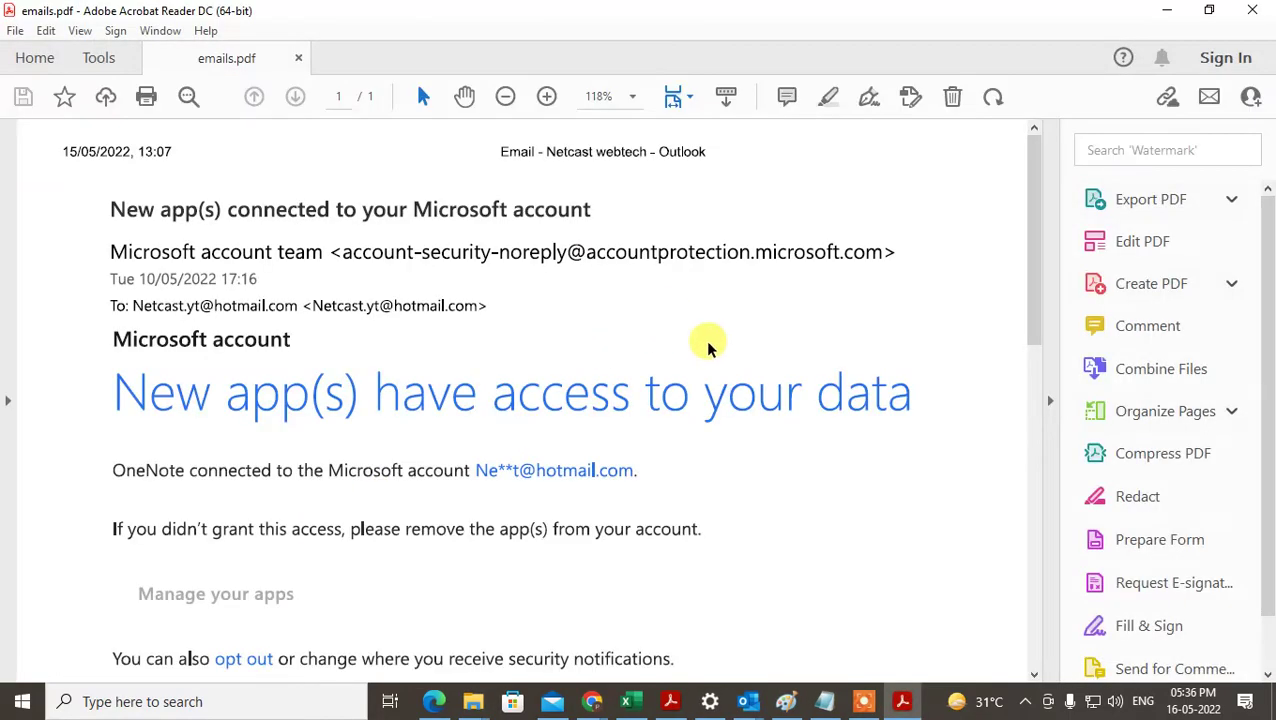
- Open Acrobat's Edit menu and go to More toward the Take a Snapshot command
left_click(47, 32)
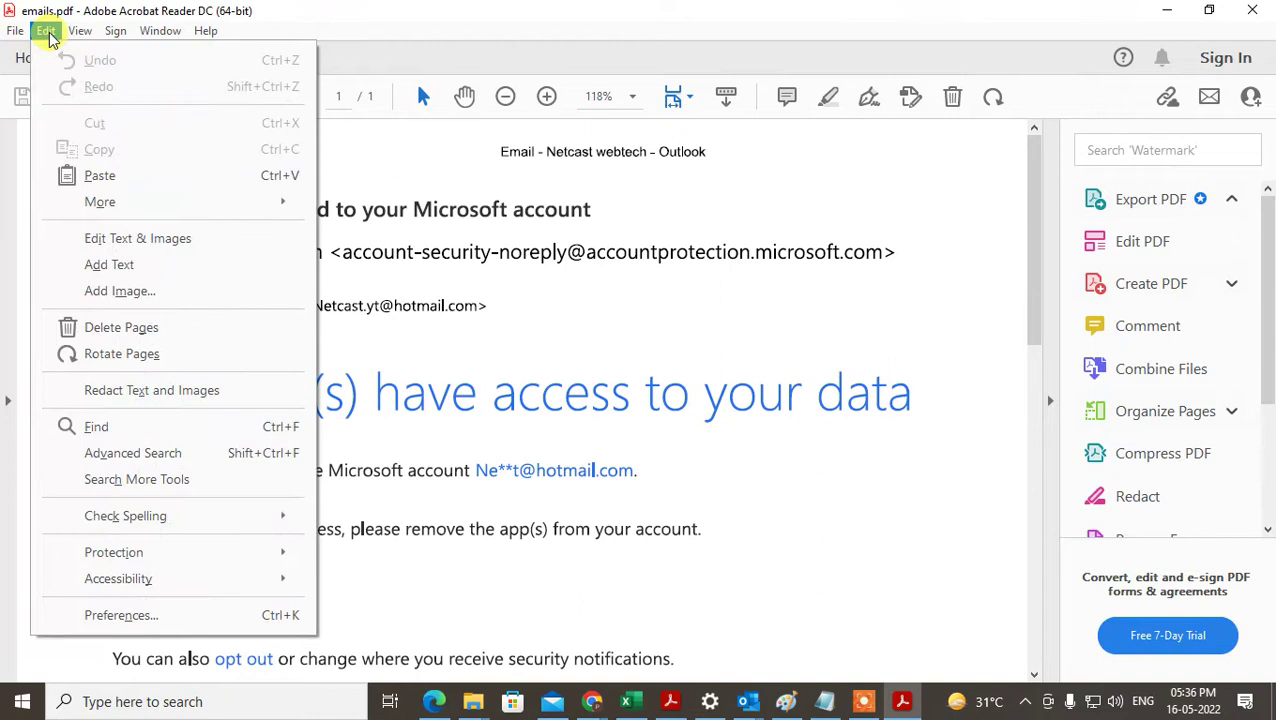
left_click(47, 32)
left_click(42, 32)
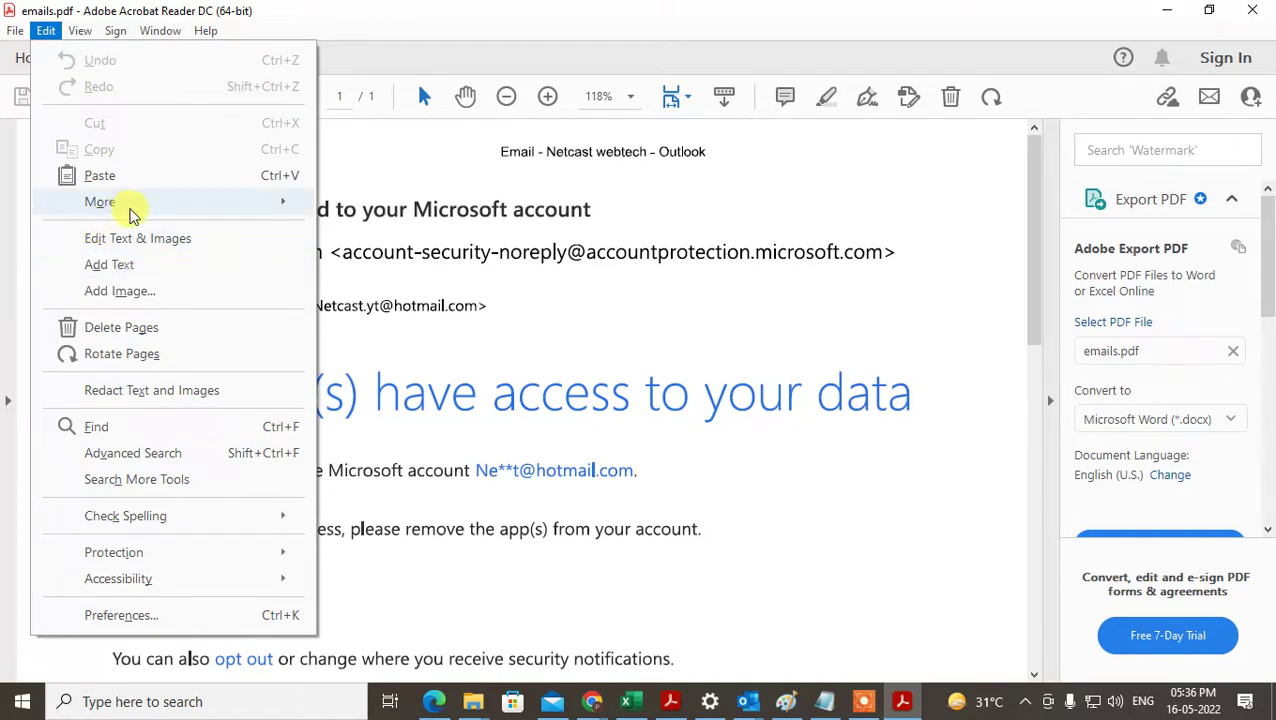
mouse_move(133, 210)
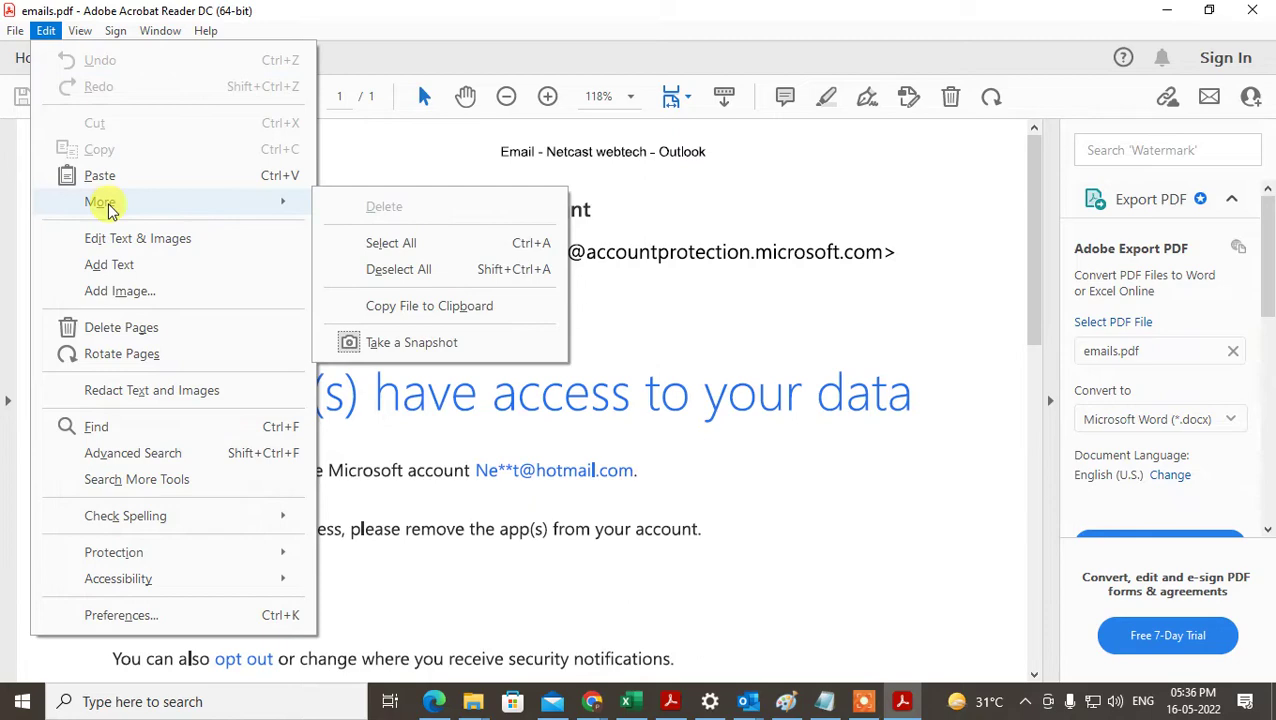
- Activate Take a Snapshot and zoom the page out to 50%
left_click(396, 343)
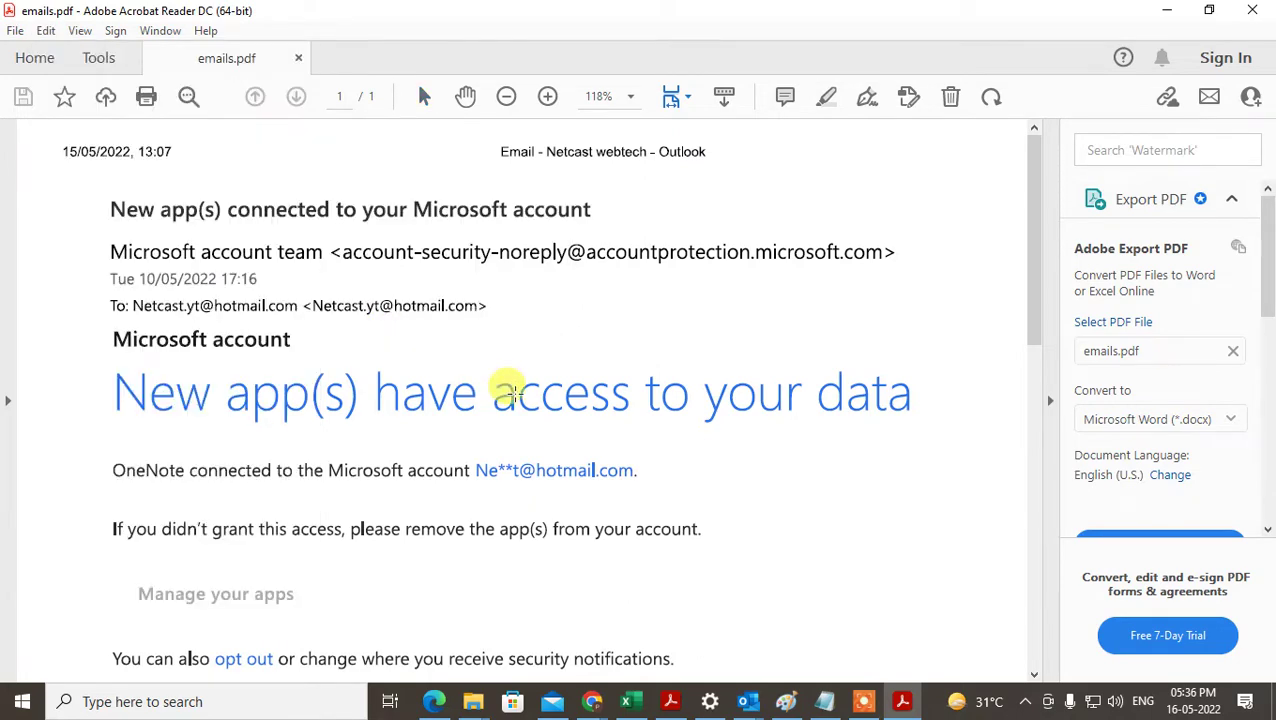
key("ctrl+minus")
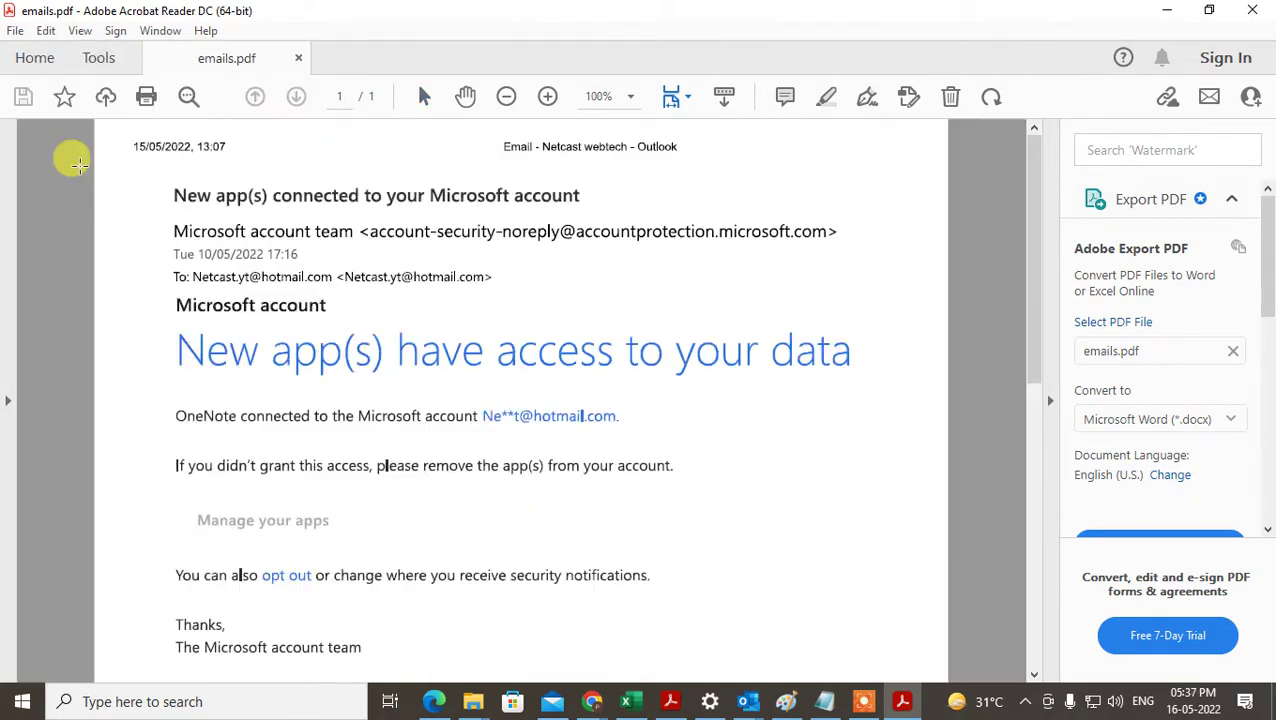
key("ctrl+minus")
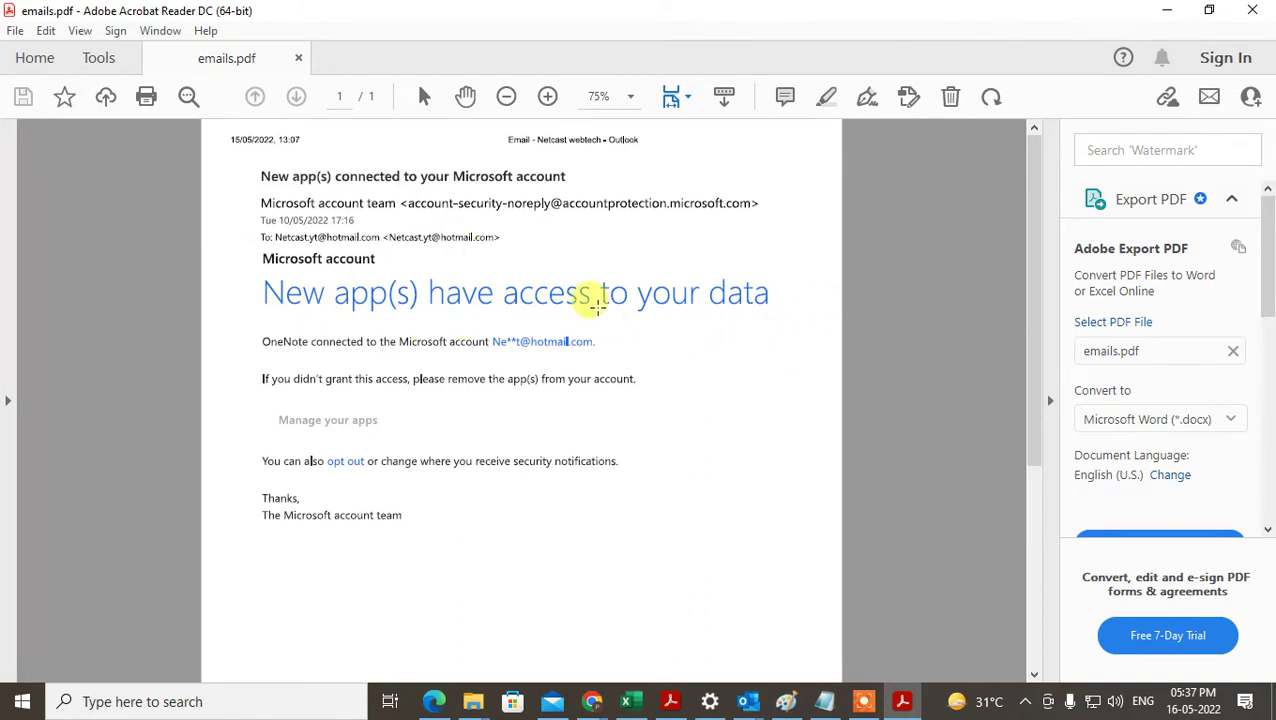
left_click(630, 96)
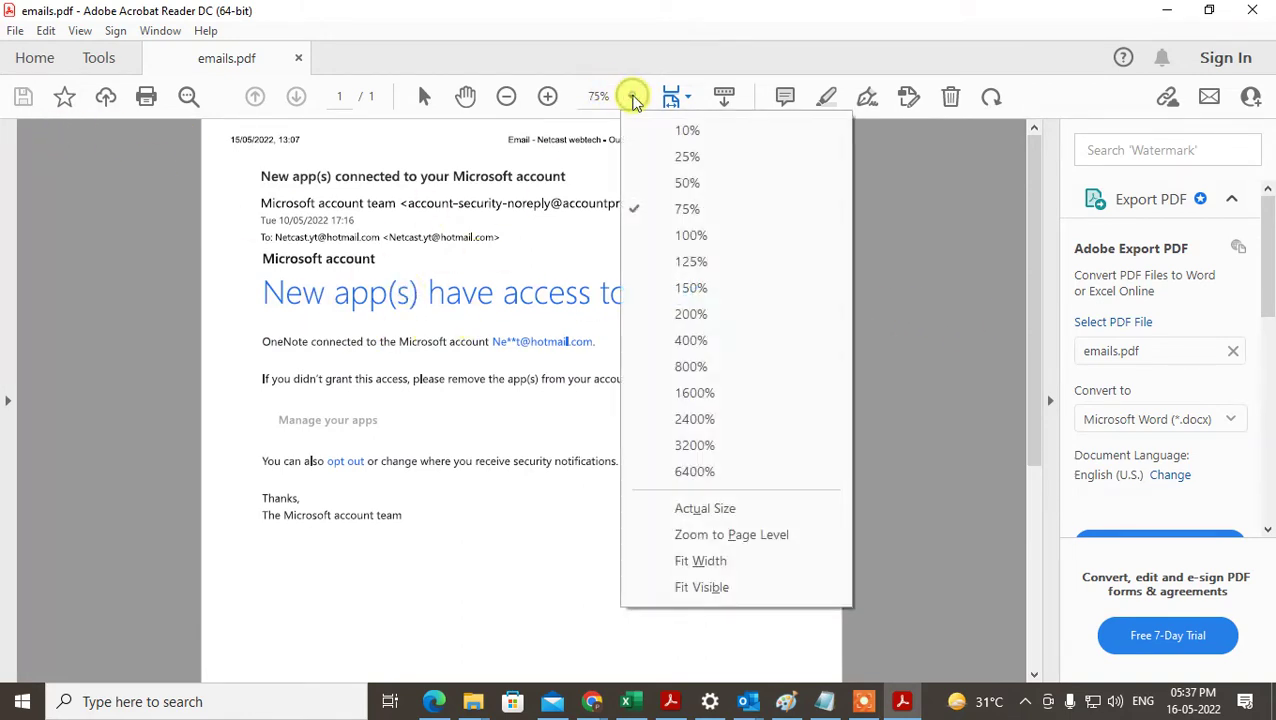
left_click(706, 190)
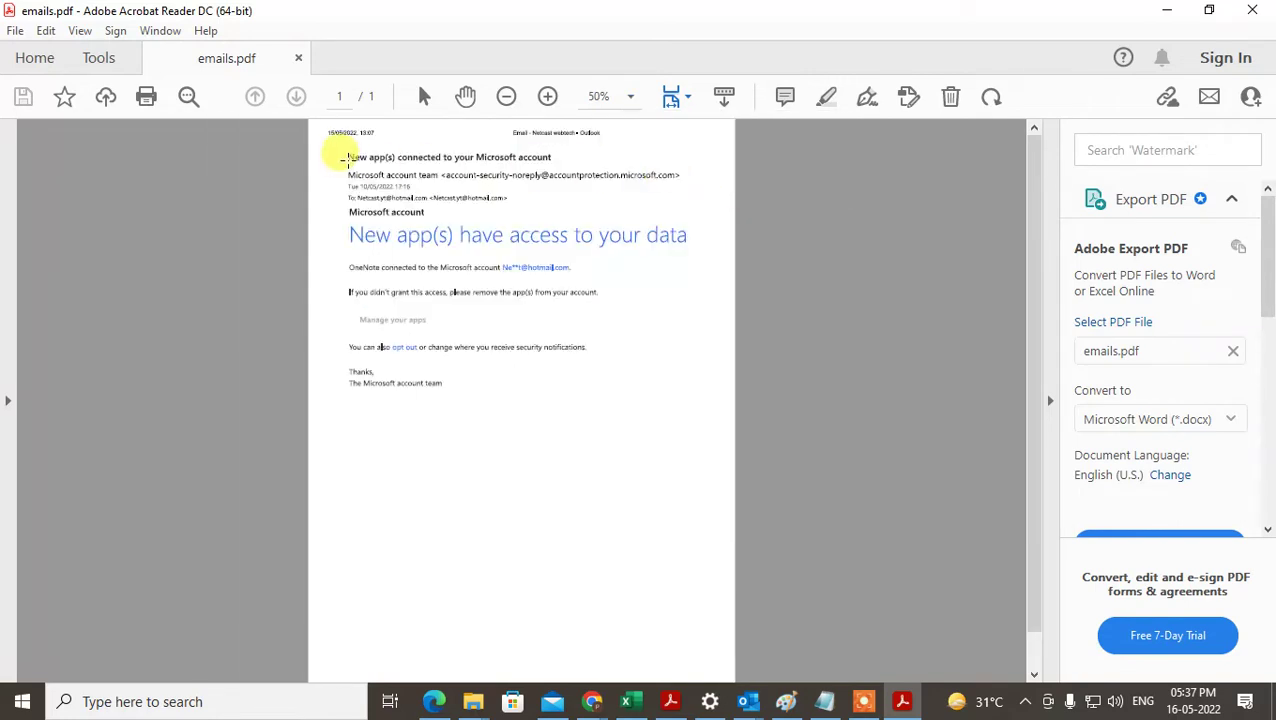
- Drag a snapshot rectangle over the email content and dismiss the copied confirmation
left_click_drag(320, 125, 722, 471)
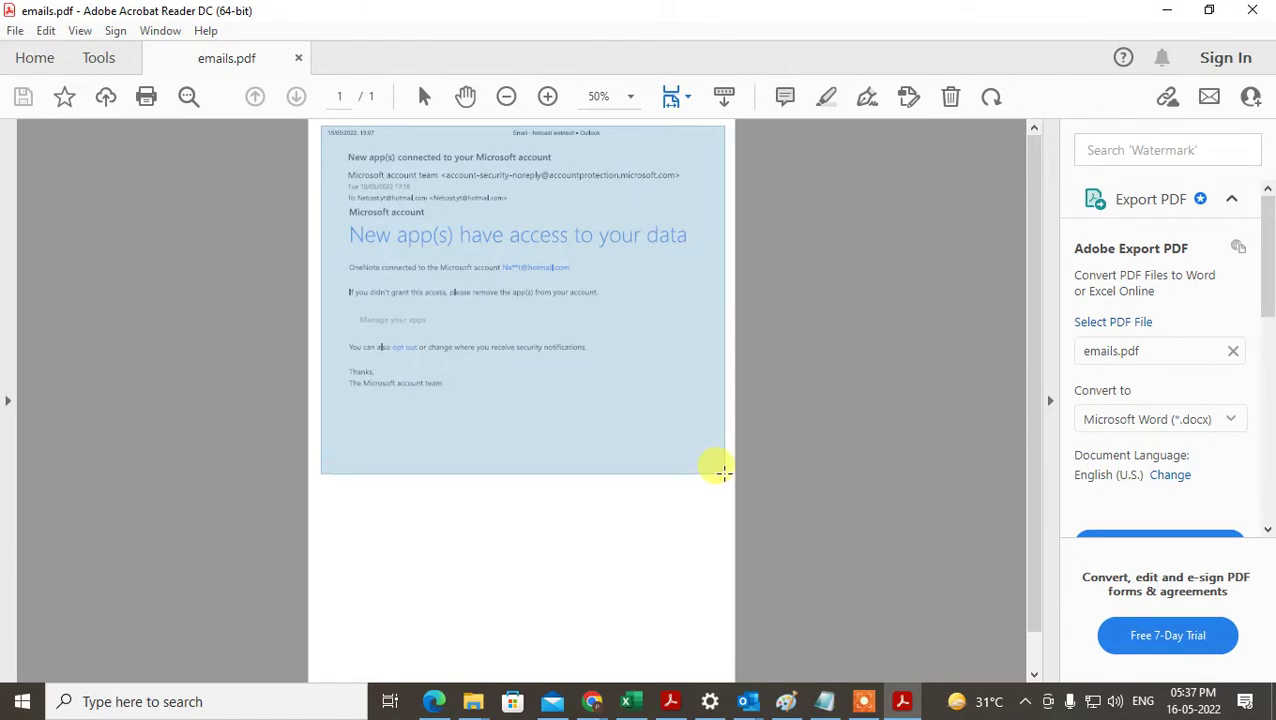
left_click_drag(723, 470, 727, 475)
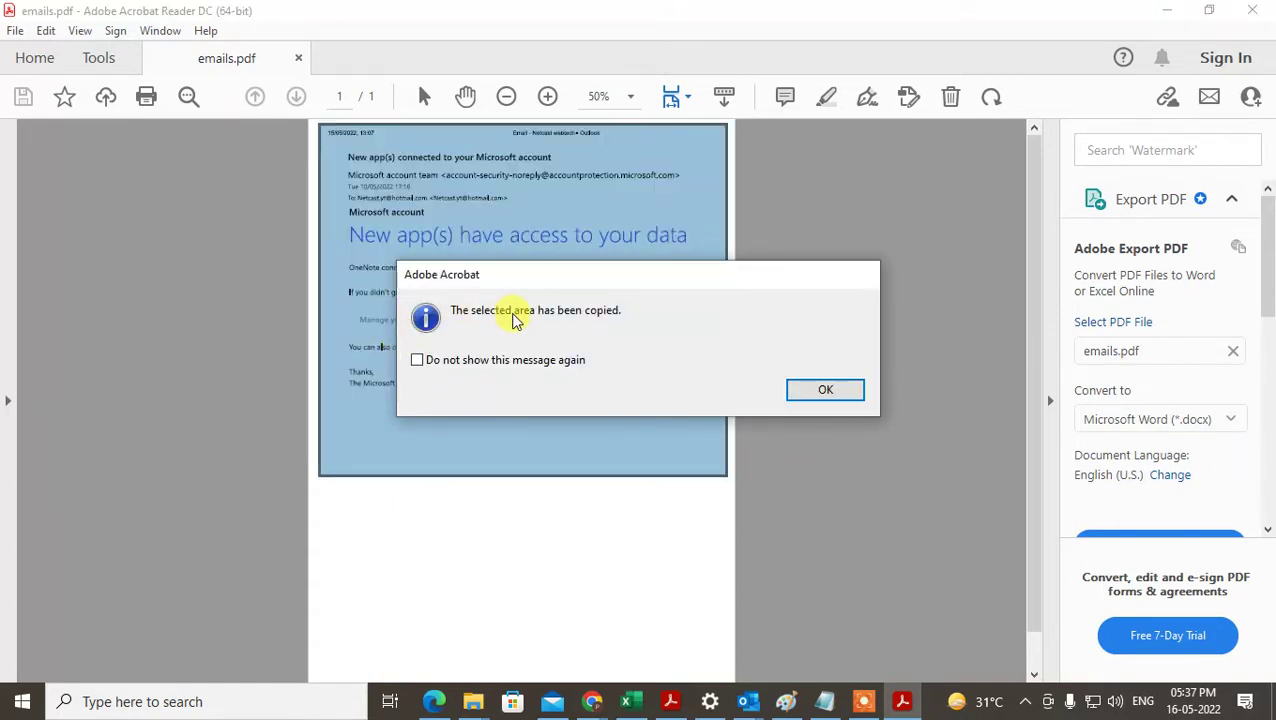
left_click(825, 389)
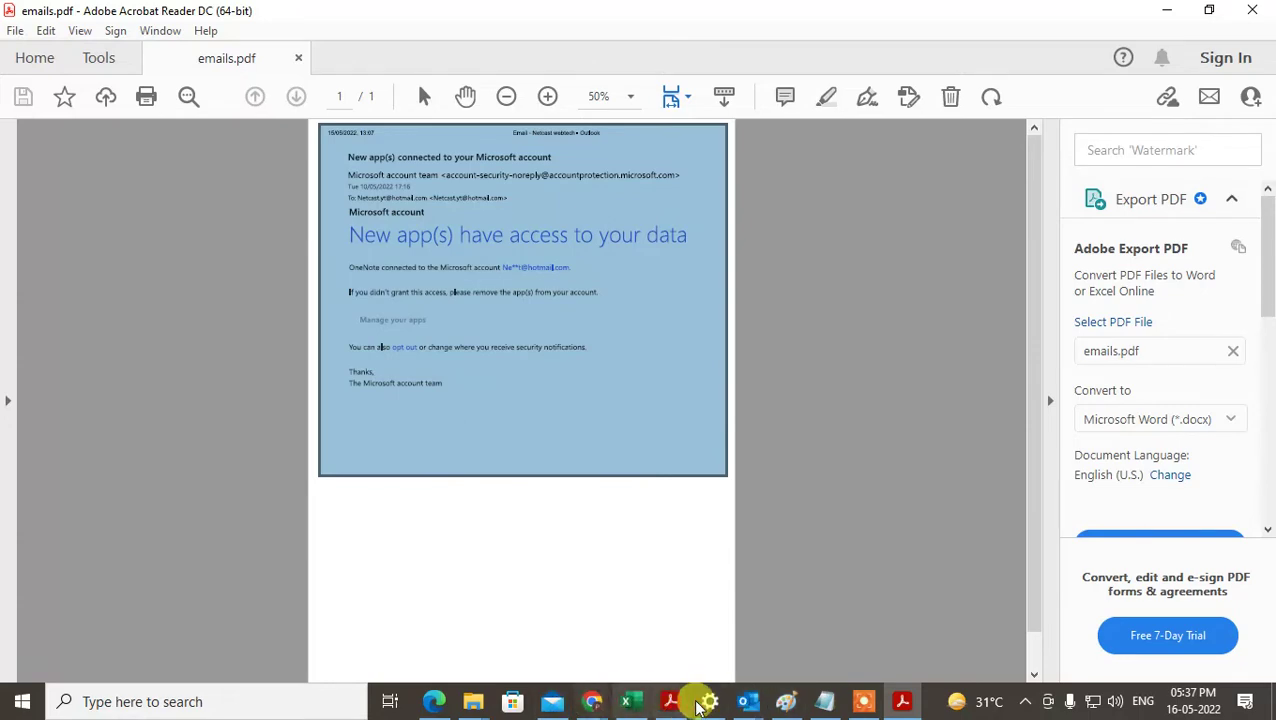
- Bring the Outlook inbox to the front and start a new email
left_click(748, 704)
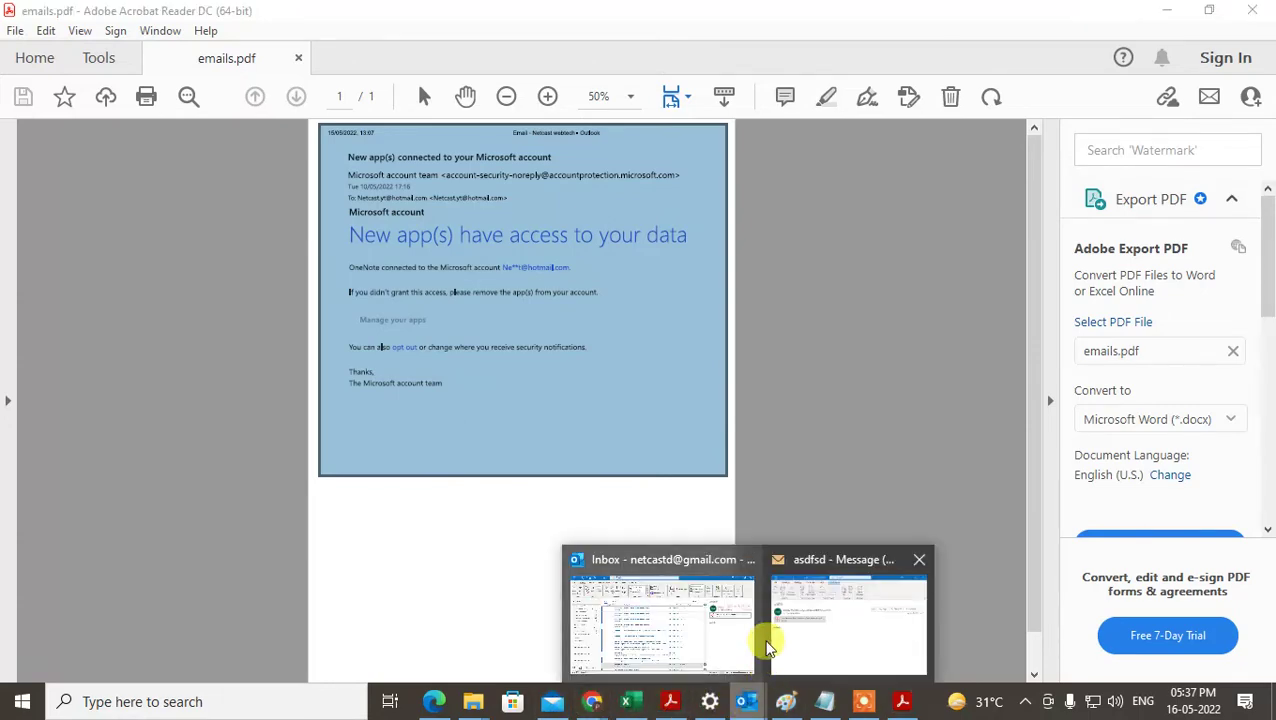
left_click(700, 620)
left_click(26, 92)
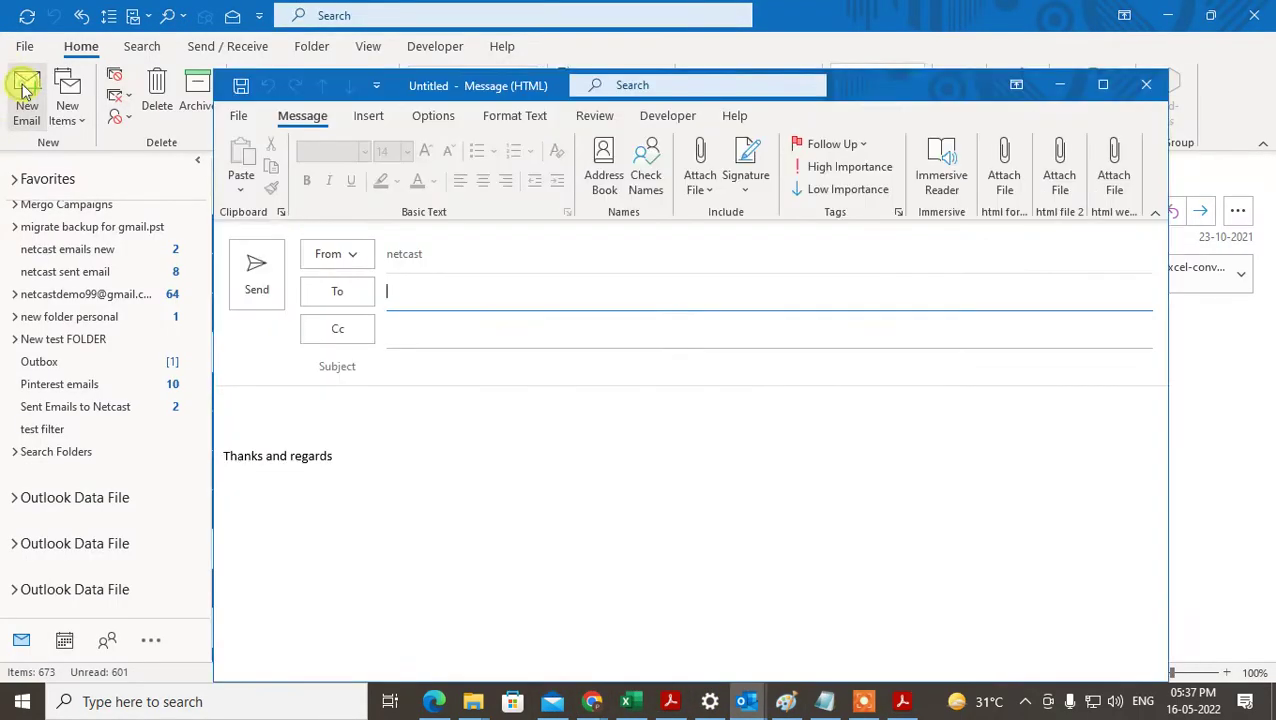
- Paste the snapshot as a picture on the line above 'Thanks and regards'
left_click(269, 414)
right_click(270, 418)
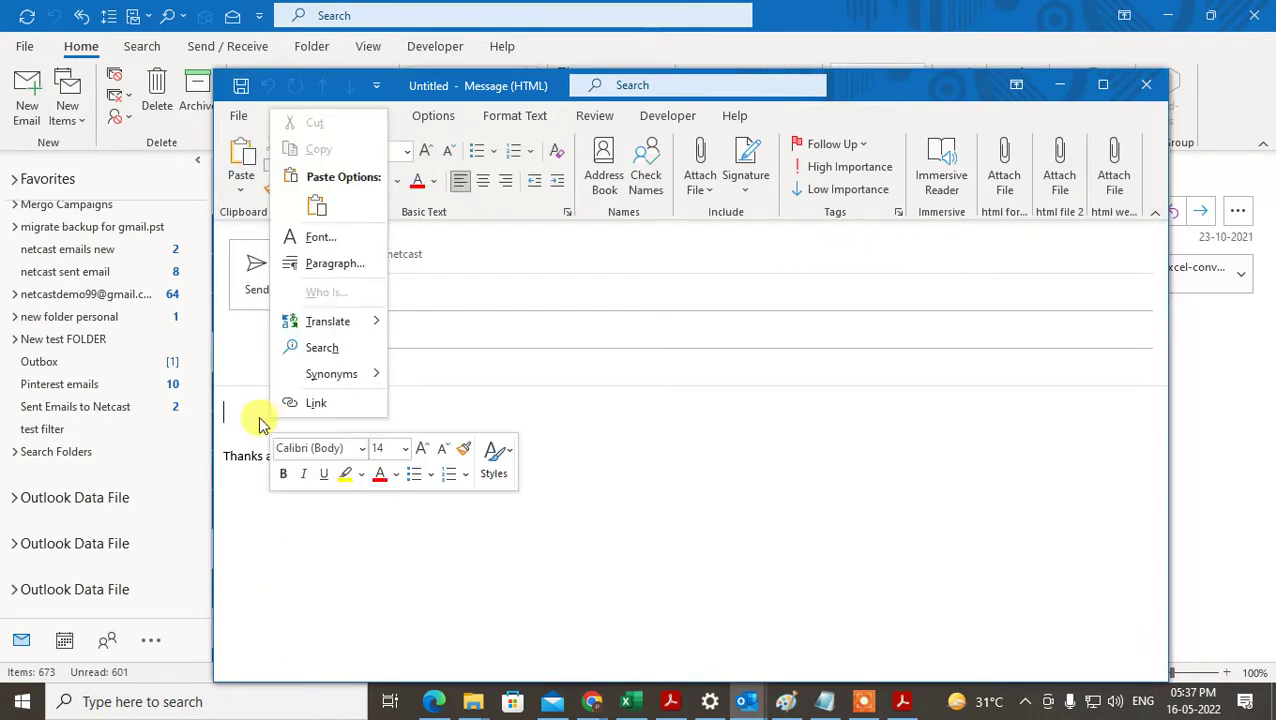
left_click(317, 205)
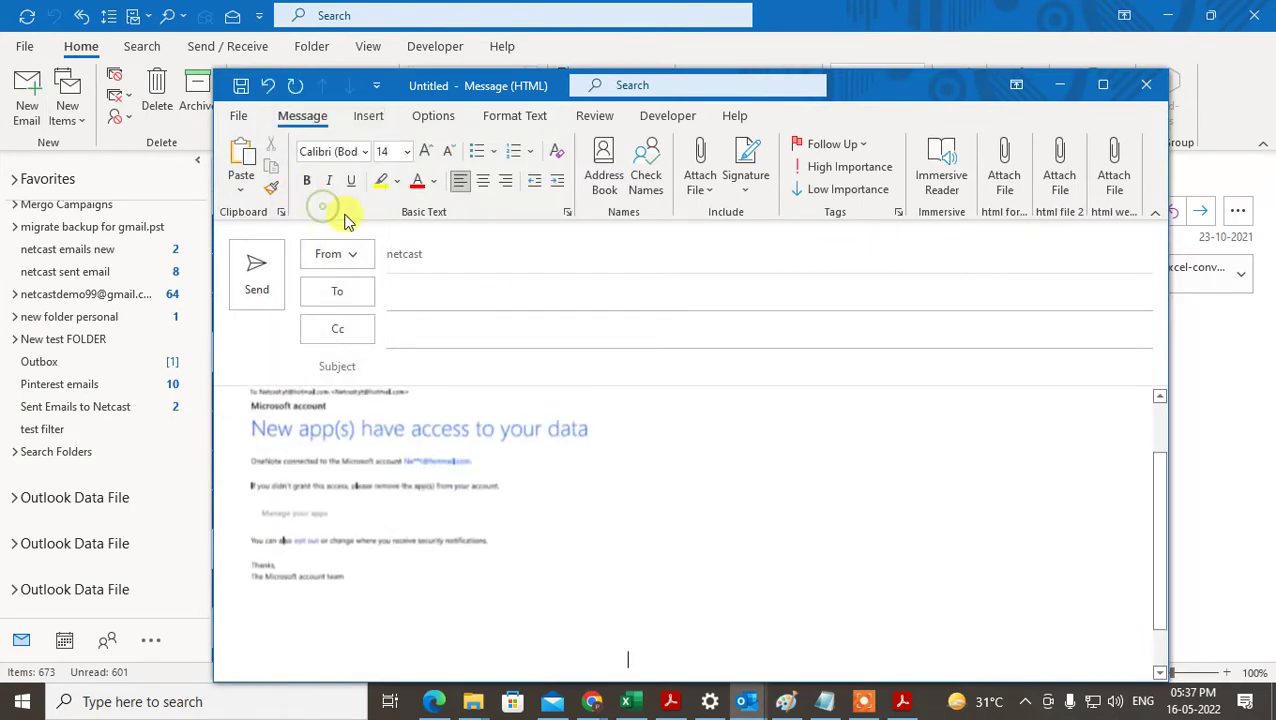
scroll(427, 505, "up", 2)
left_click(422, 489)
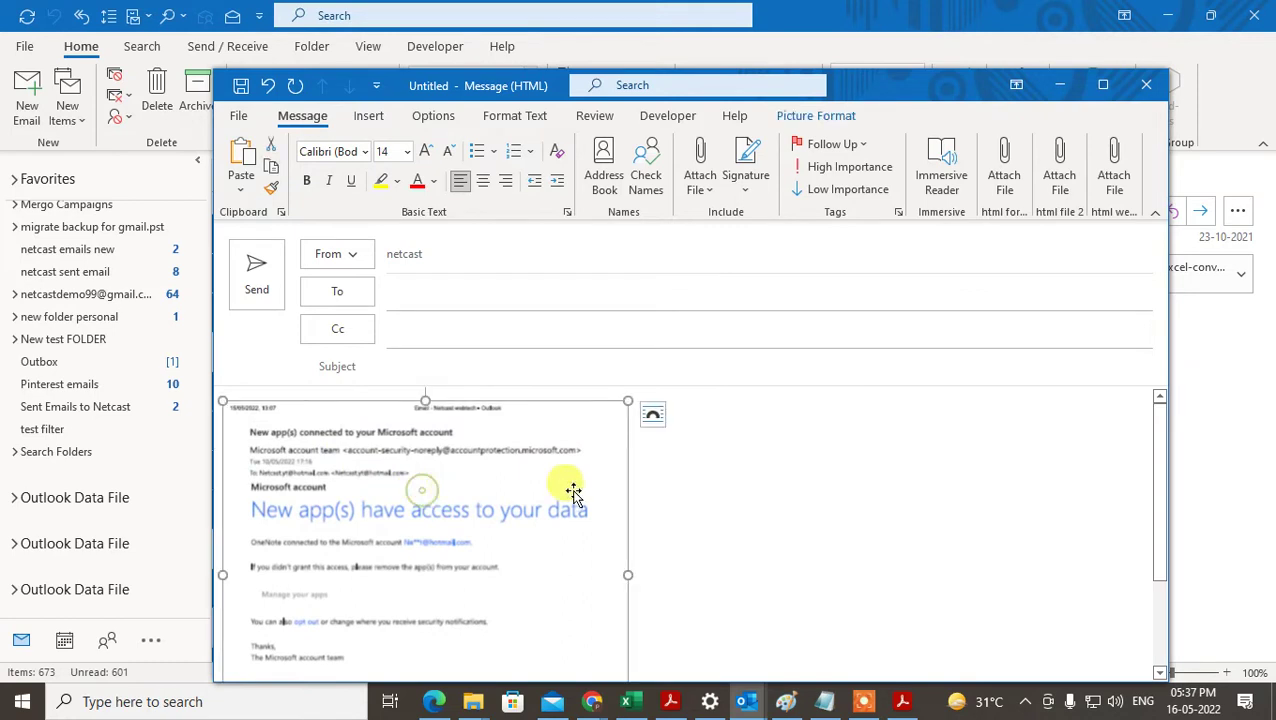
scroll(698, 487, "down", 3)
scroll(441, 535, "up", 2)
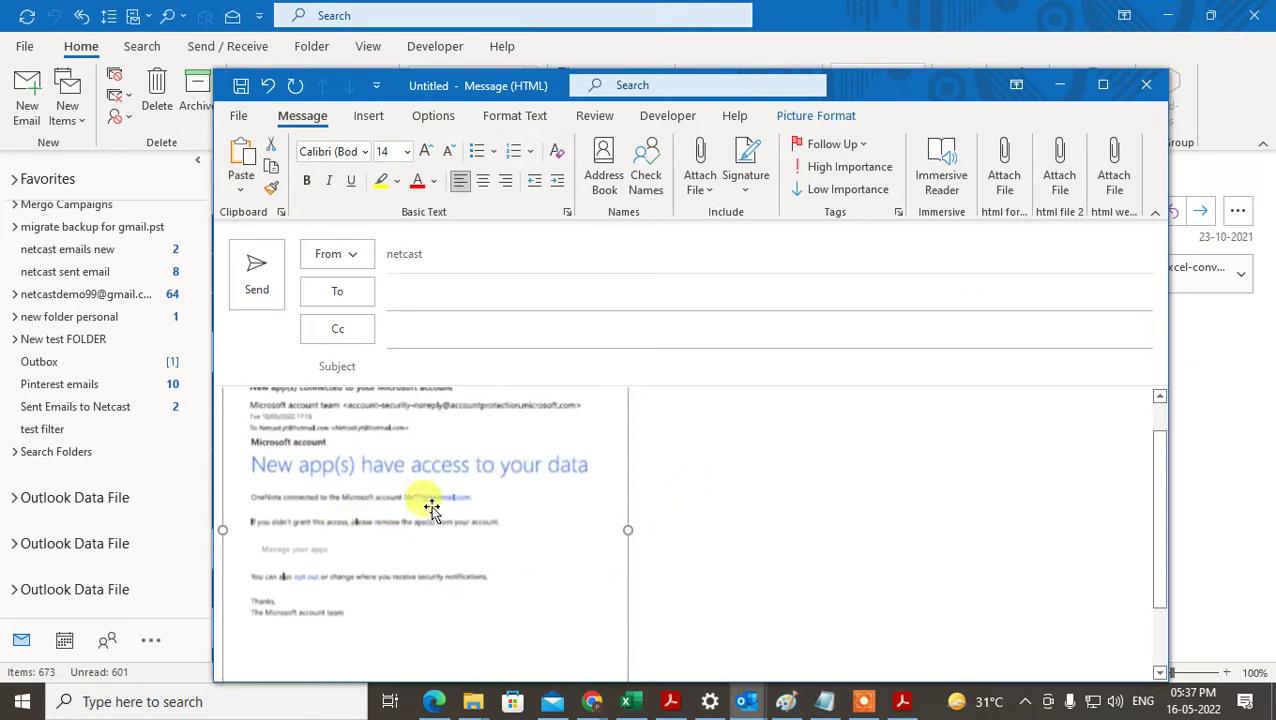
scroll(730, 447, "down", 3)
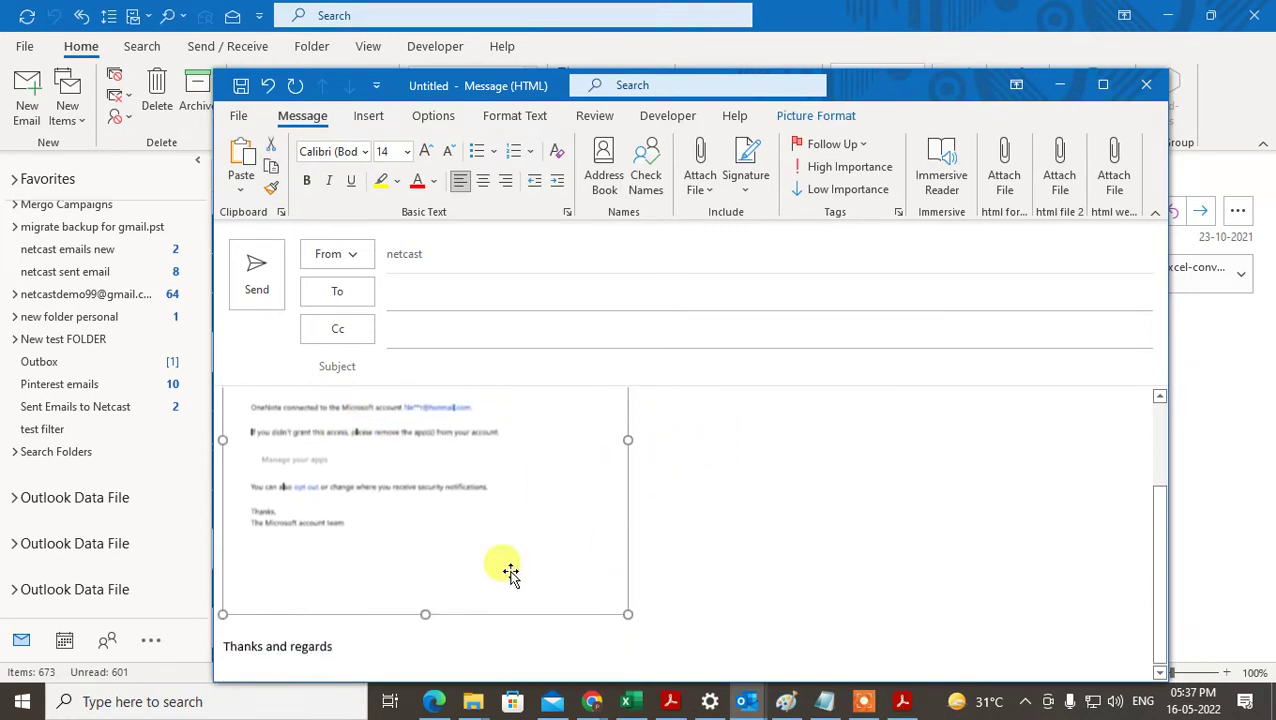
- Add a new line after the image and paste a second copy with Ctrl+V
left_click(675, 603)
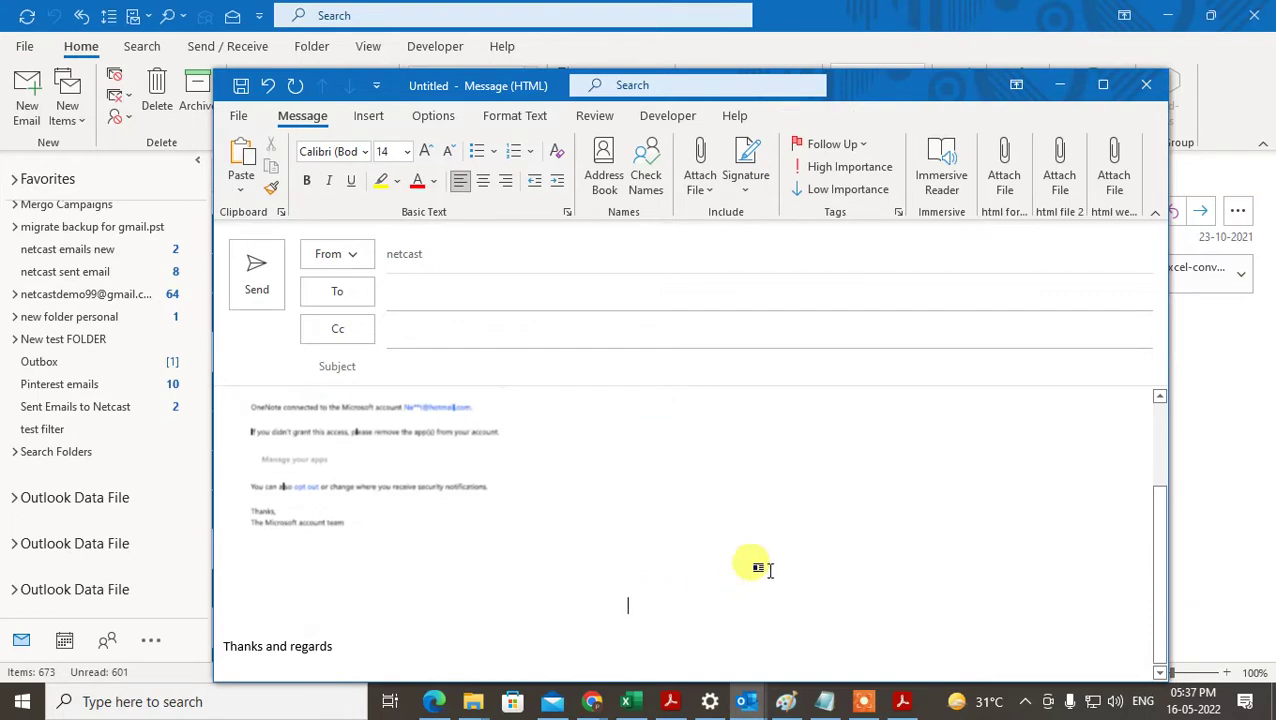
key("Return")
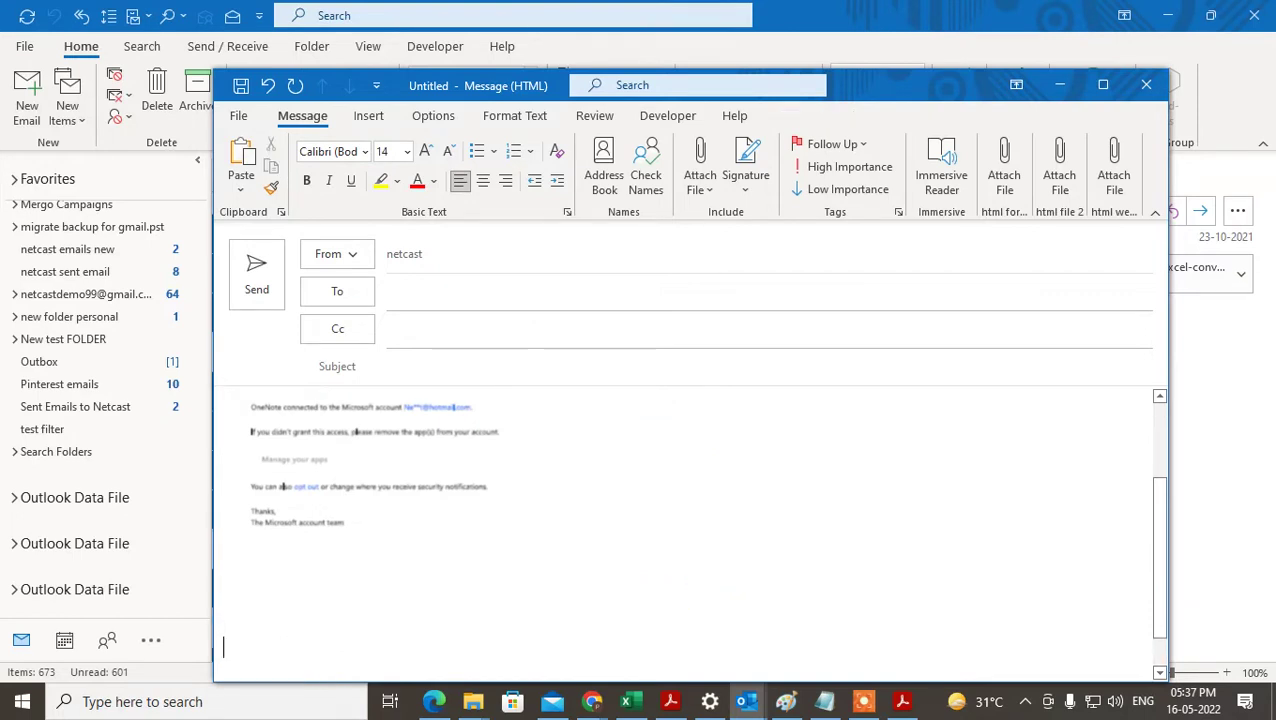
key("ctrl+v")
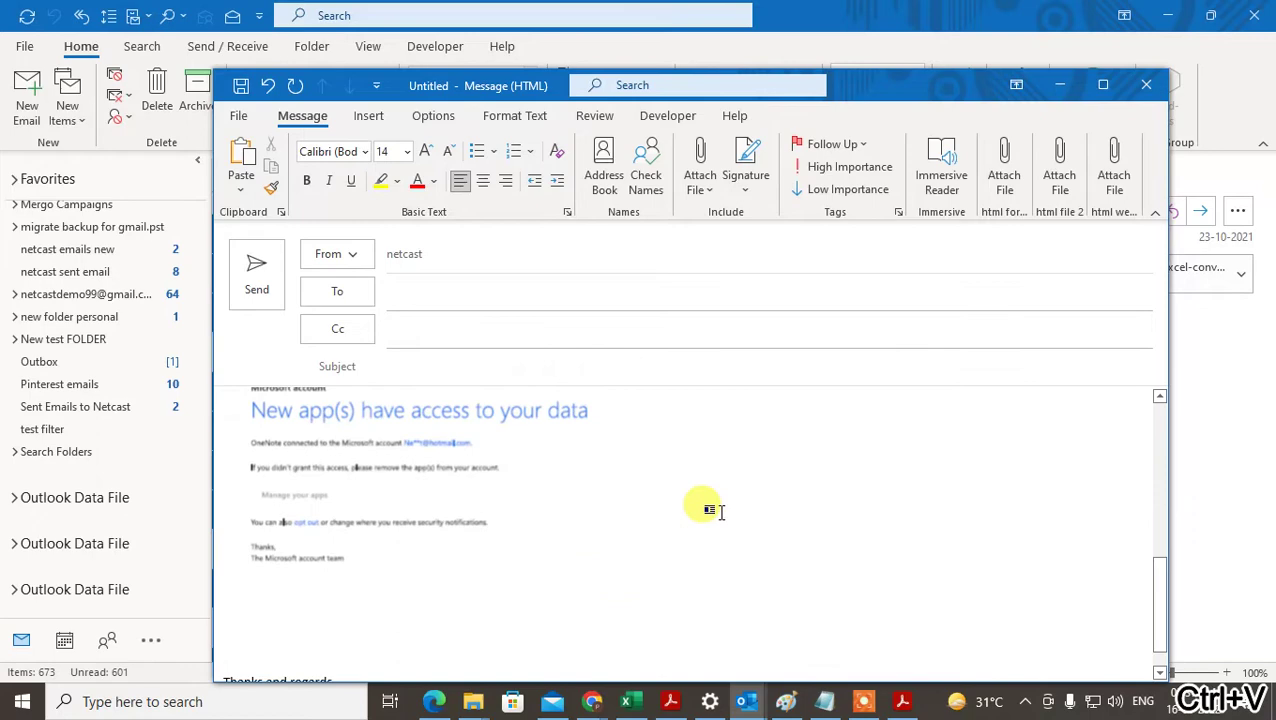
- Maximize the message window, delete the first pasted image, and select the second
scroll(560, 500, "up", 10)
left_click(316, 488)
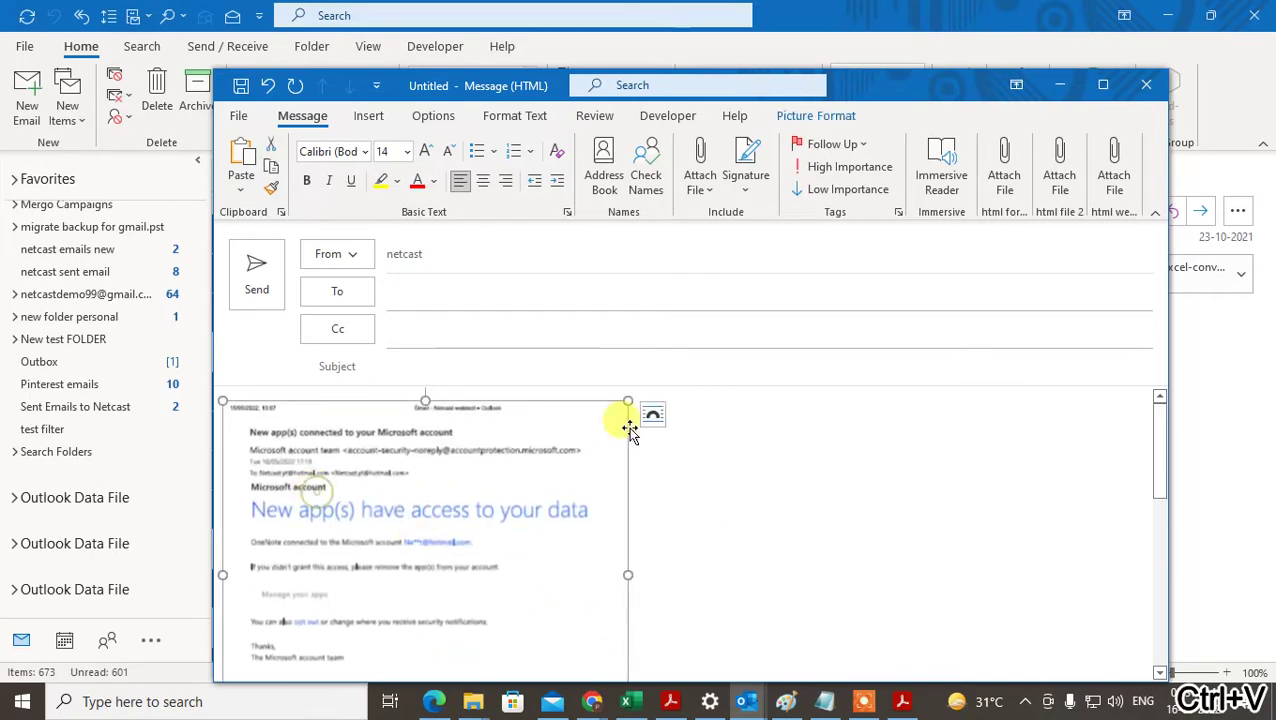
left_click(1103, 85)
scroll(245, 483, "down", 2)
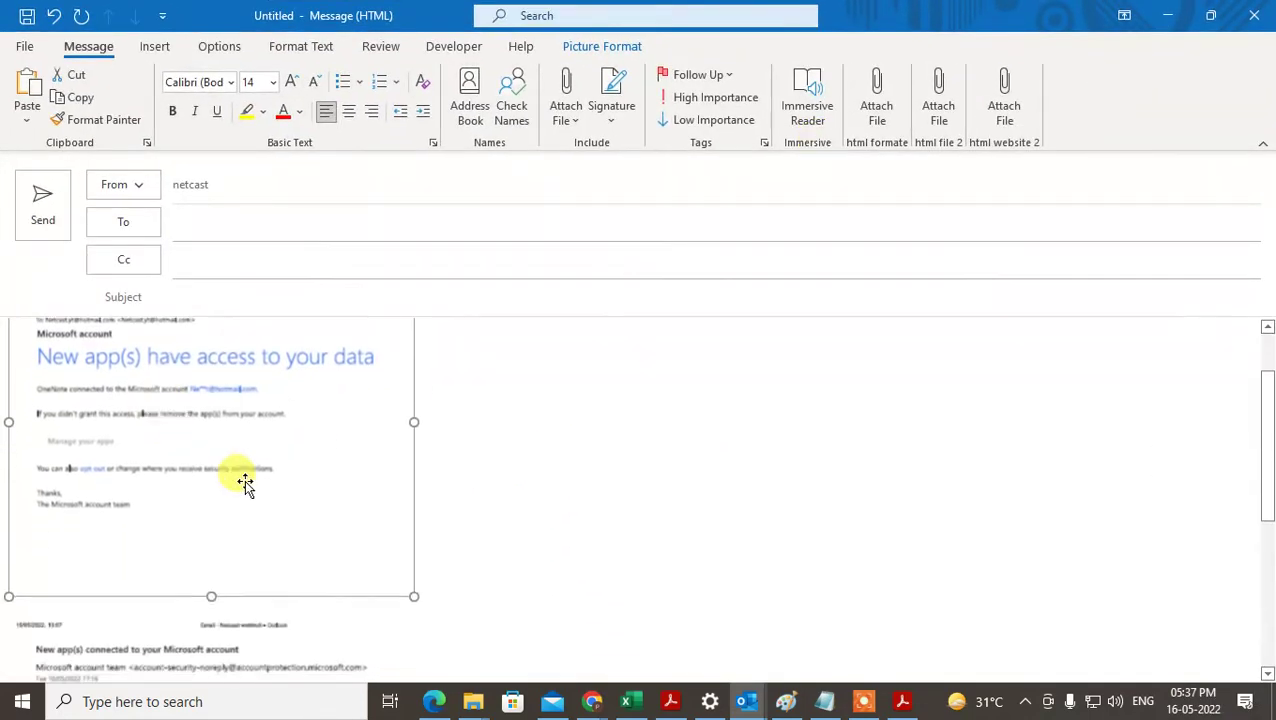
scroll(245, 483, "down", 5)
left_click(171, 429)
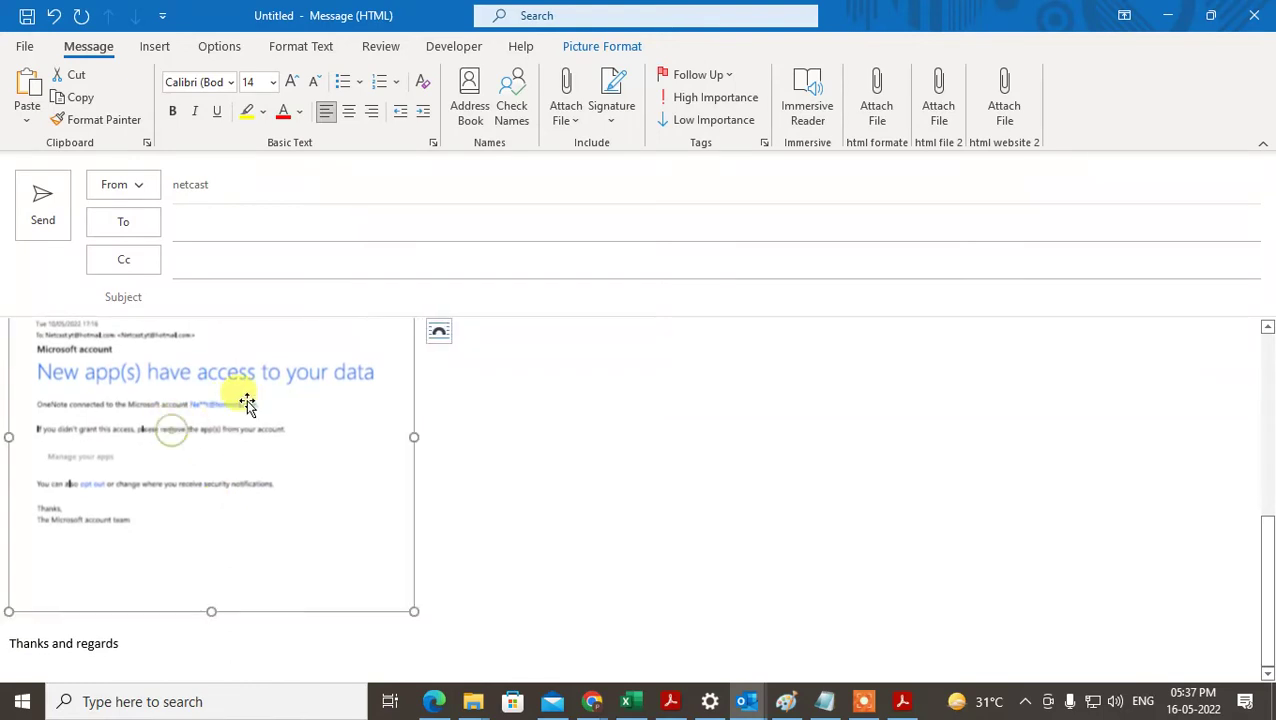
scroll(247, 402, "up", 8)
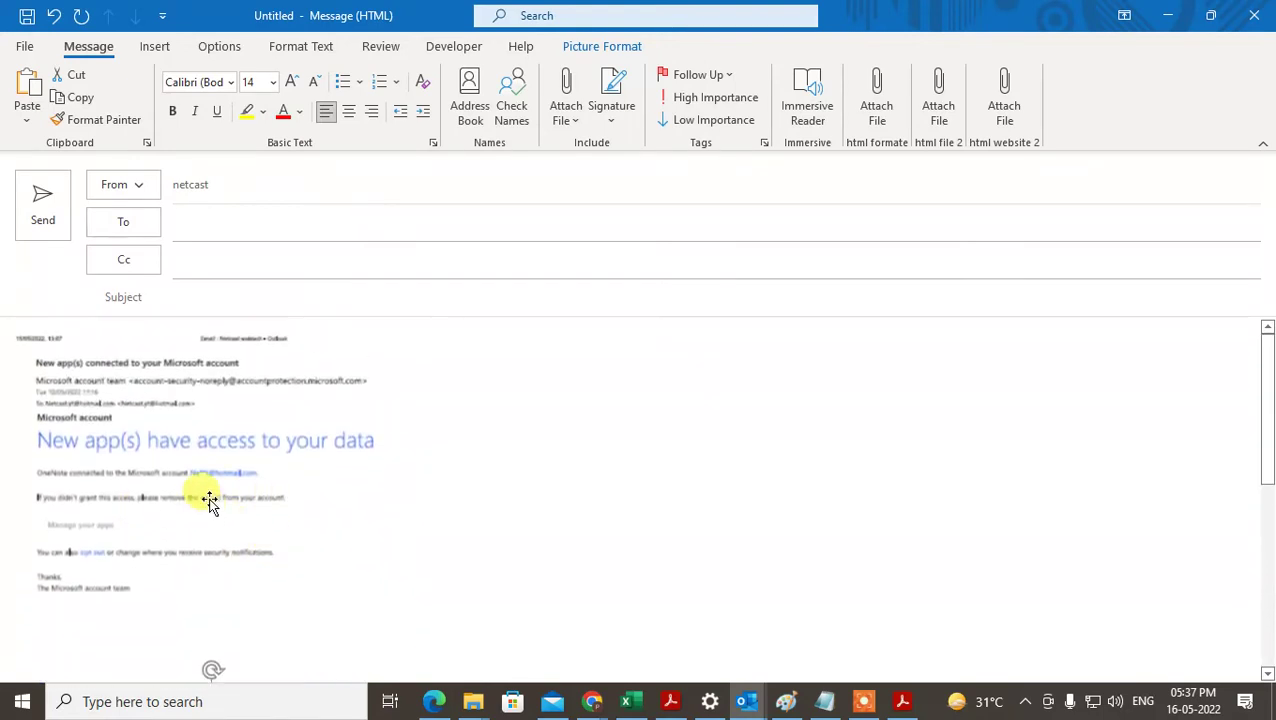
left_click(210, 501)
scroll(222, 504, "down", 3)
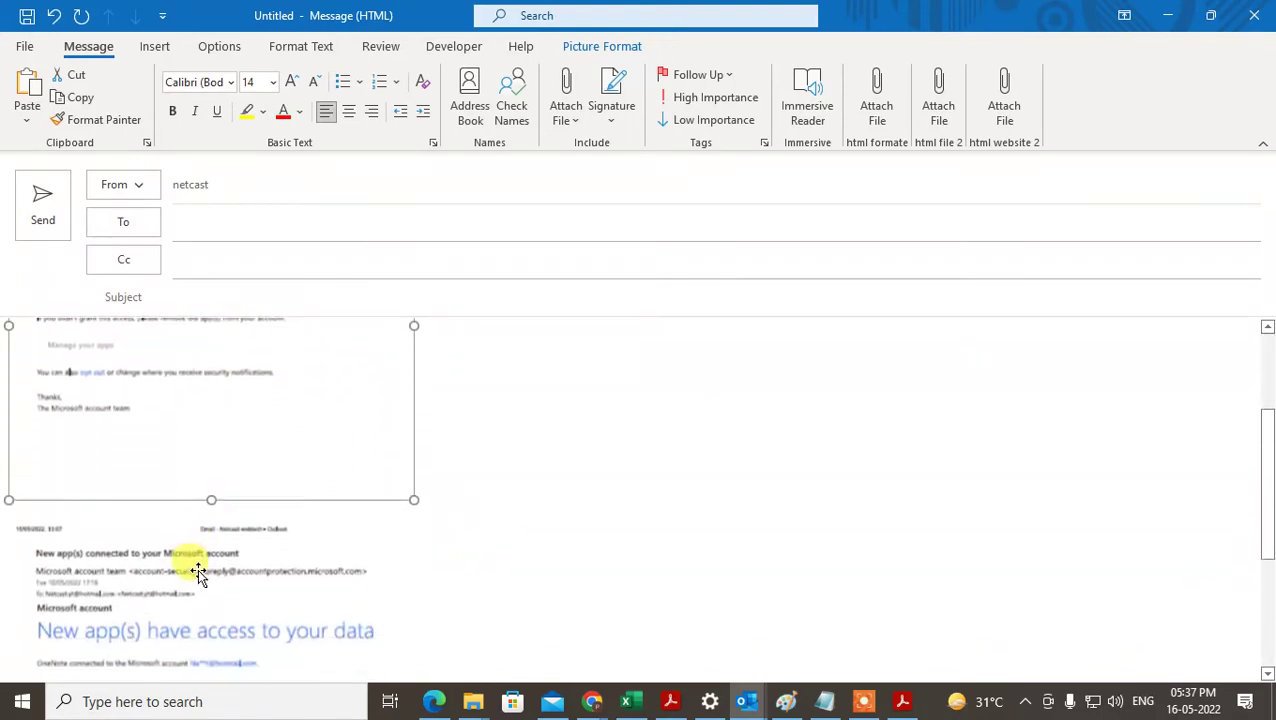
key("Delete")
left_click(168, 450)
- Delete the second pasted image, leaving an empty line above 'Thanks and regards'
key("Delete")
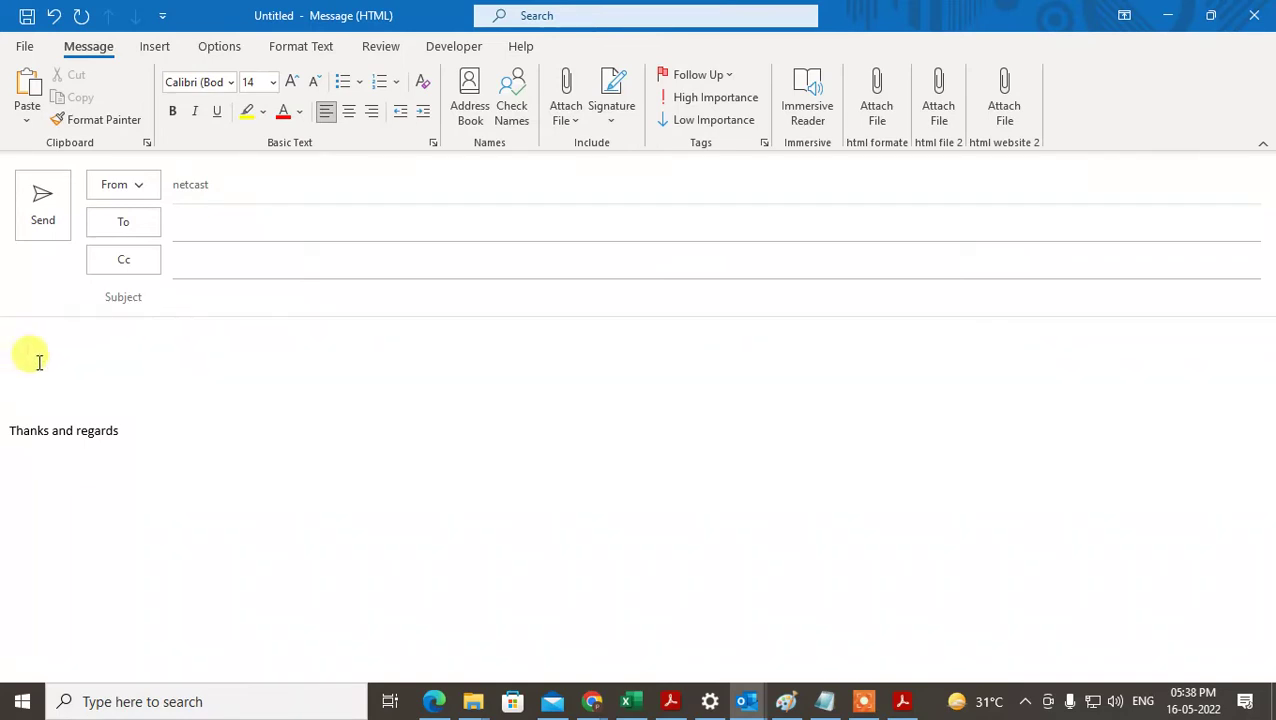
right_click(1094, 92)
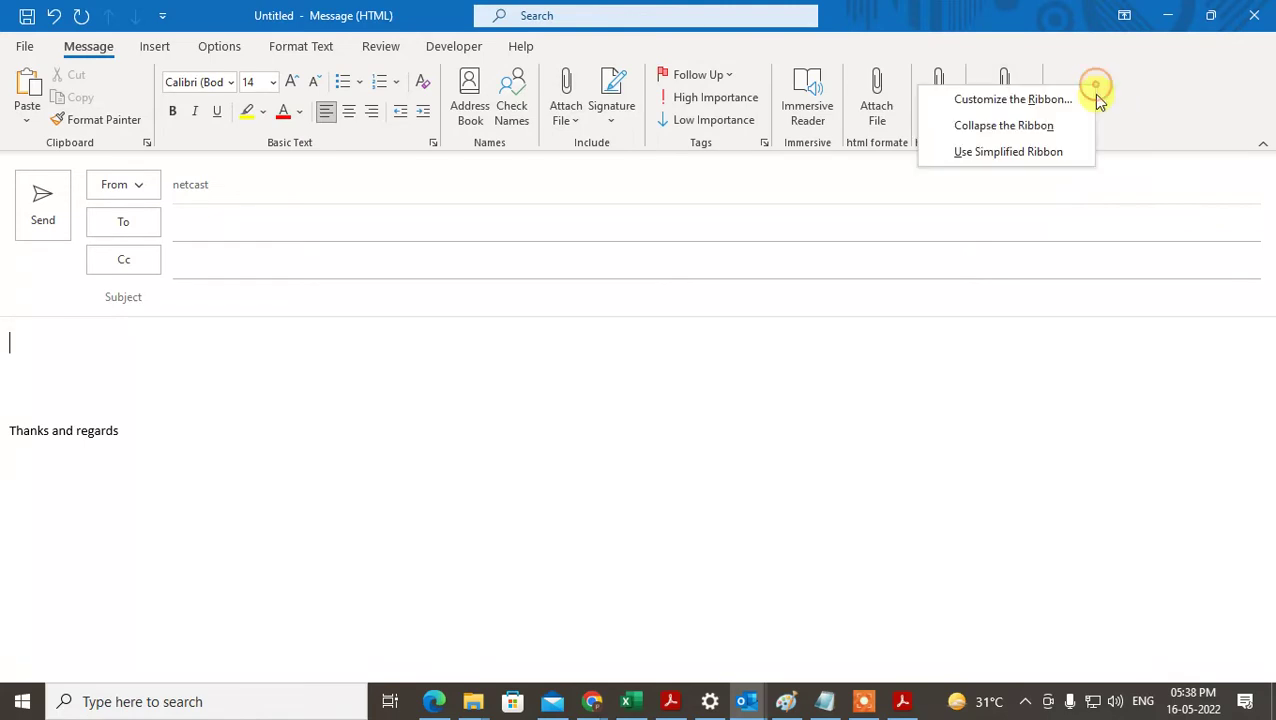
right_click(1116, 117)
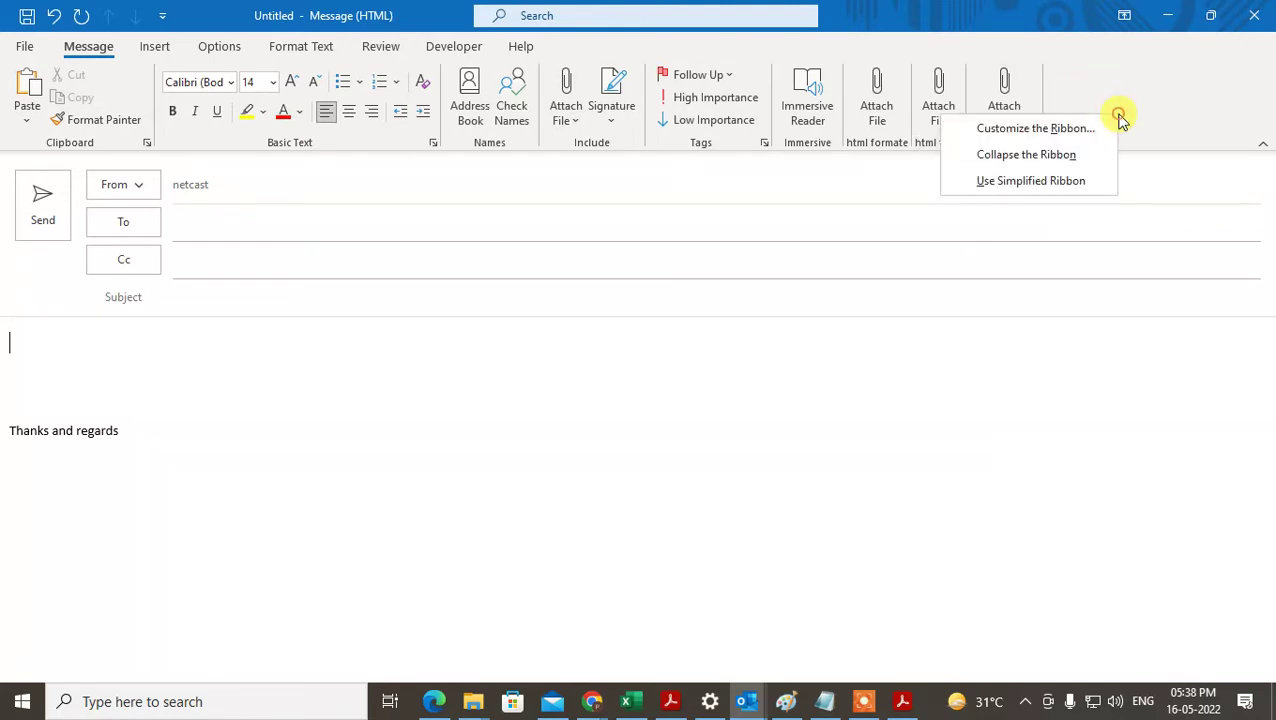
left_click(572, 114)
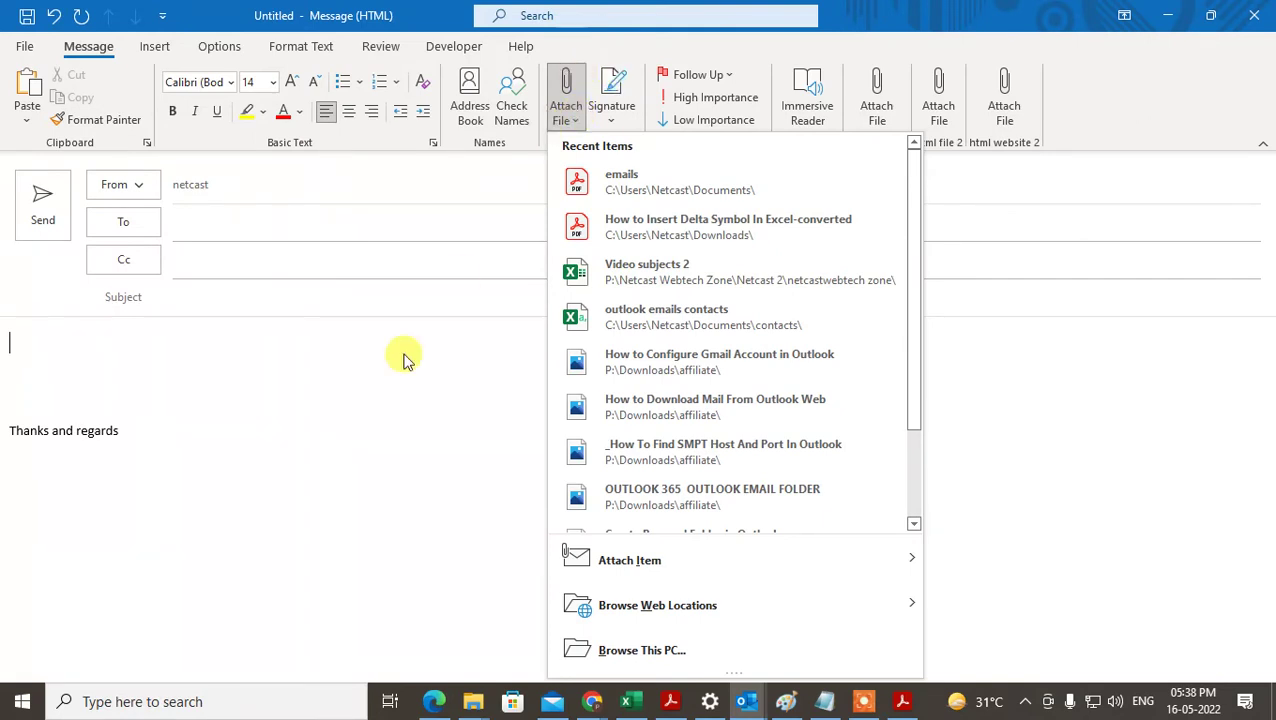
left_click(370, 365)
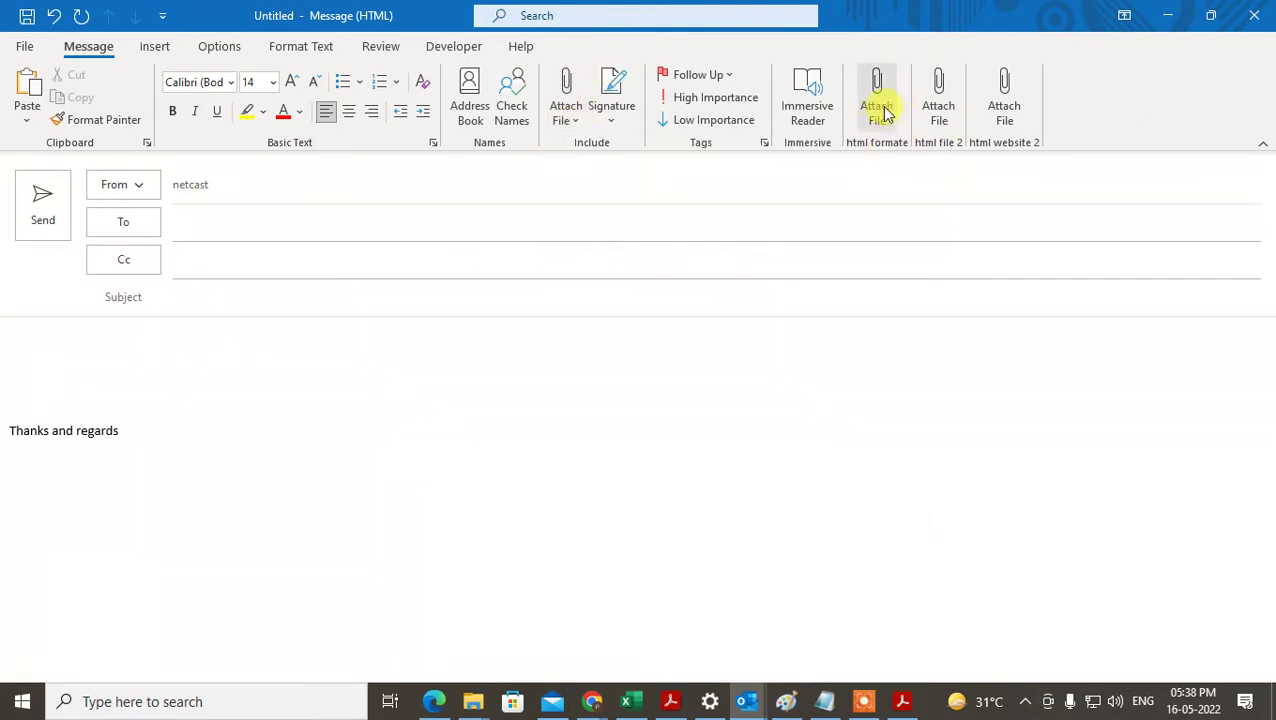
- Open Customize the Ribbon from the ribbon's right-click menu
right_click(1079, 113)
right_click(1069, 105)
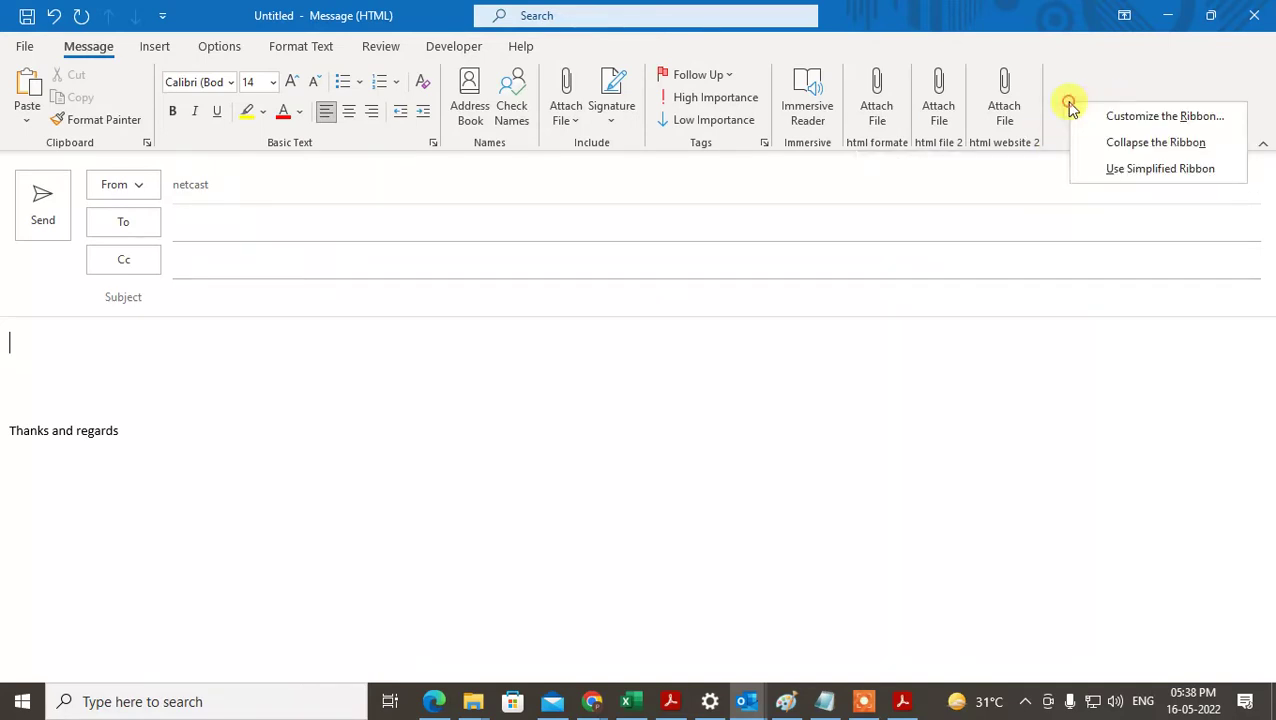
right_click(1064, 100)
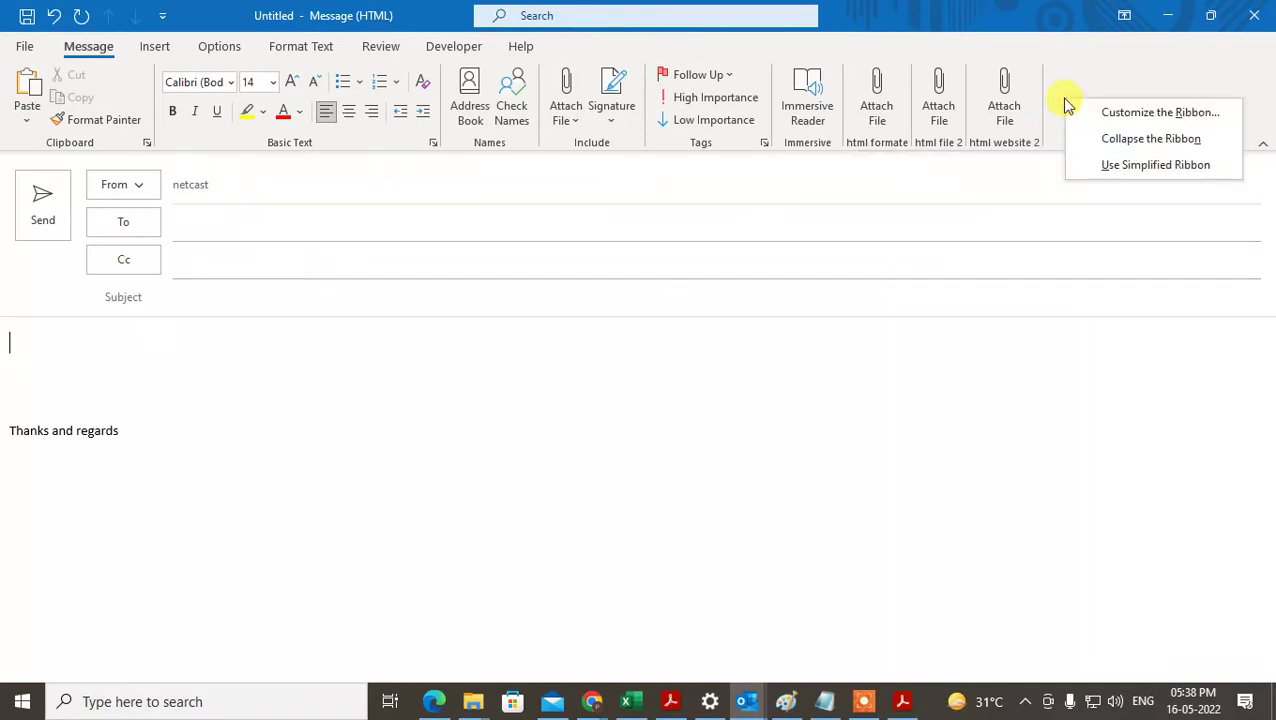
left_click(1146, 114)
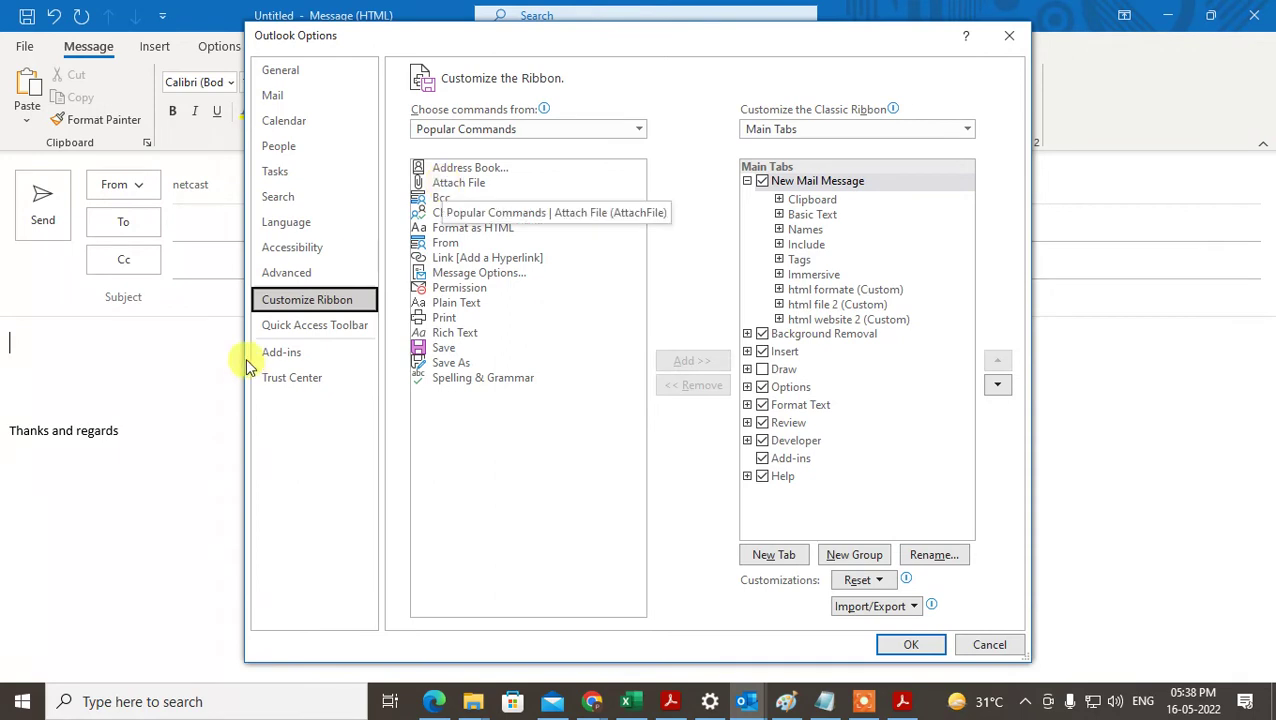
- Add a New Tab with a group renamed 'ne attachemnt' holding Attach File, then confirm with OK
left_click(462, 186)
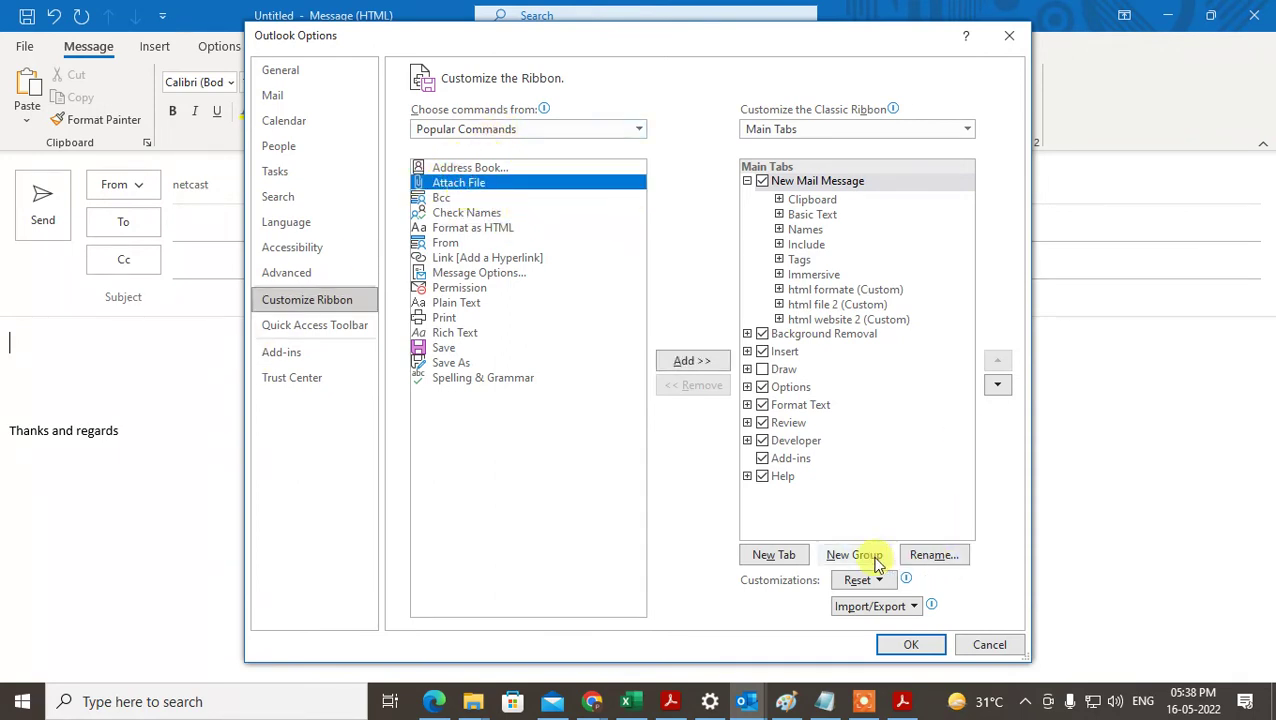
left_click(774, 555)
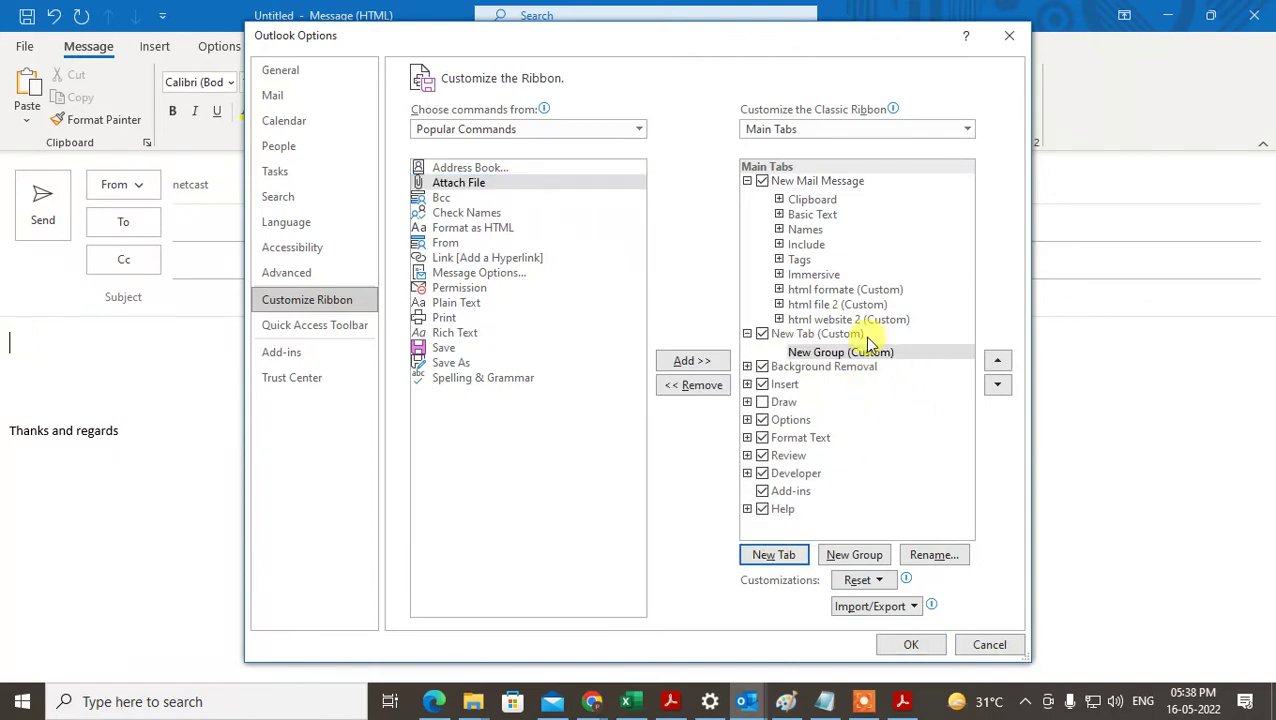
left_click(932, 555)
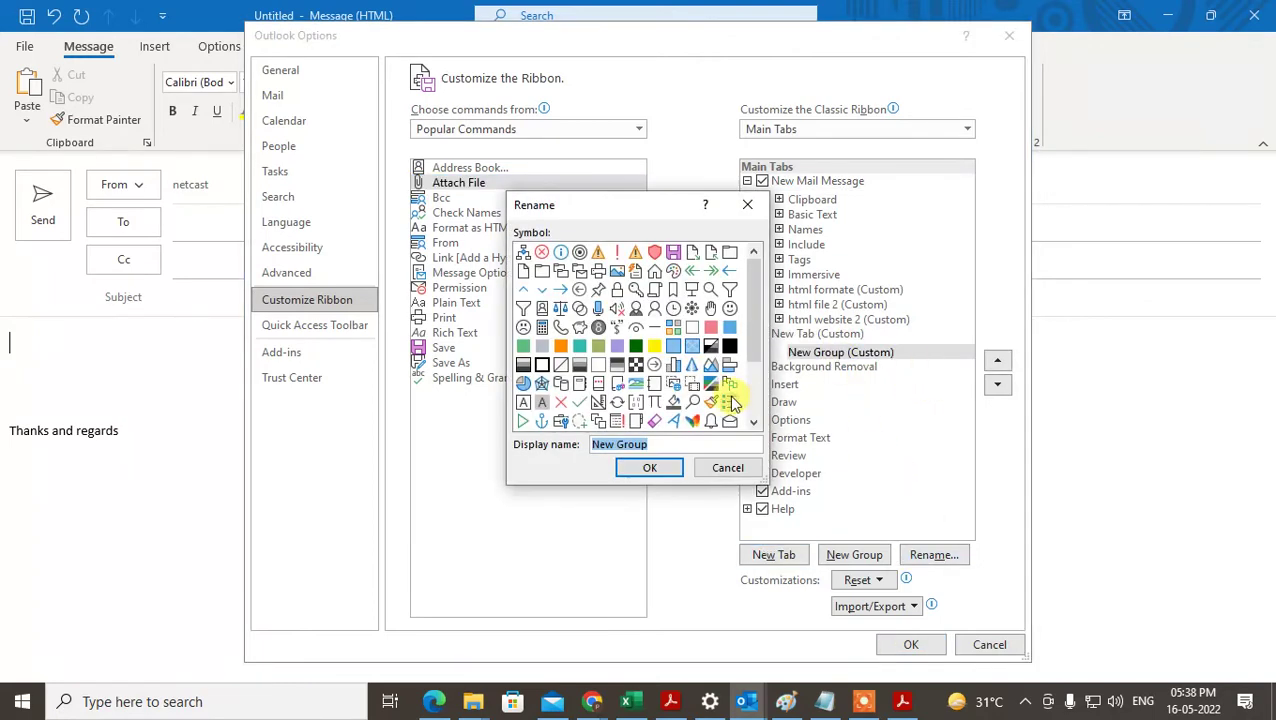
key("ctrl+a")
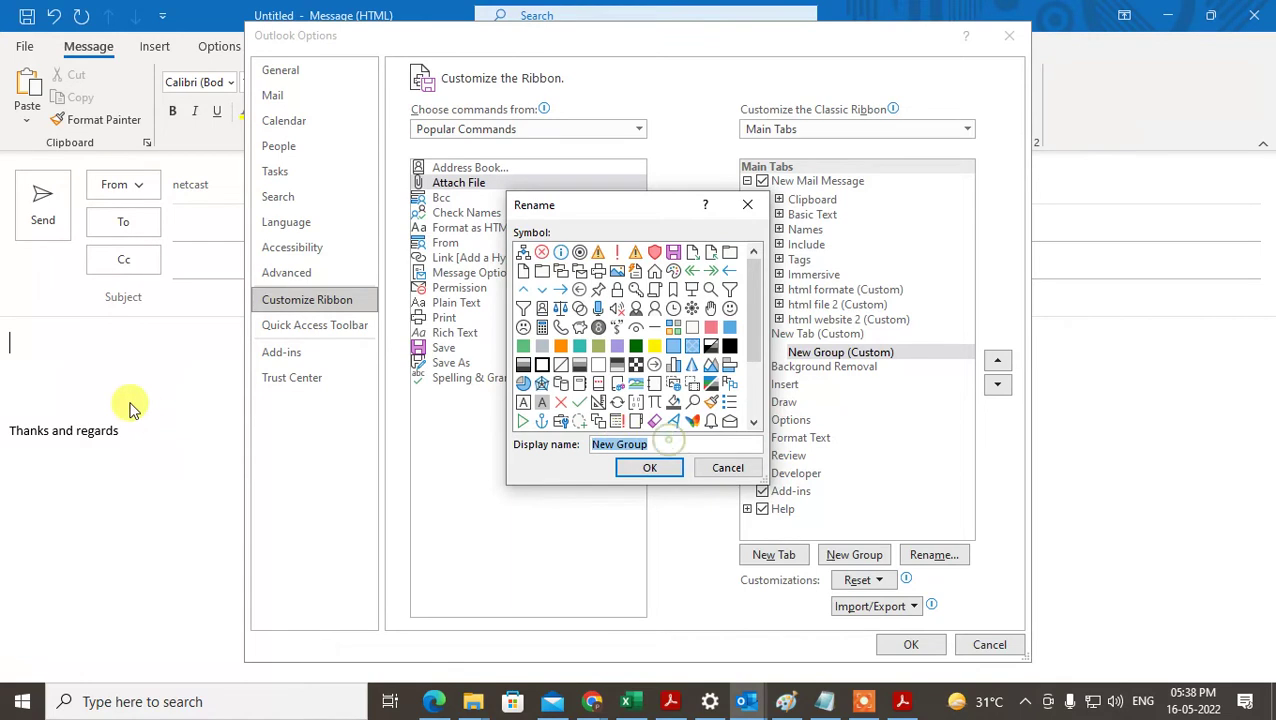
type("ne attachemnt")
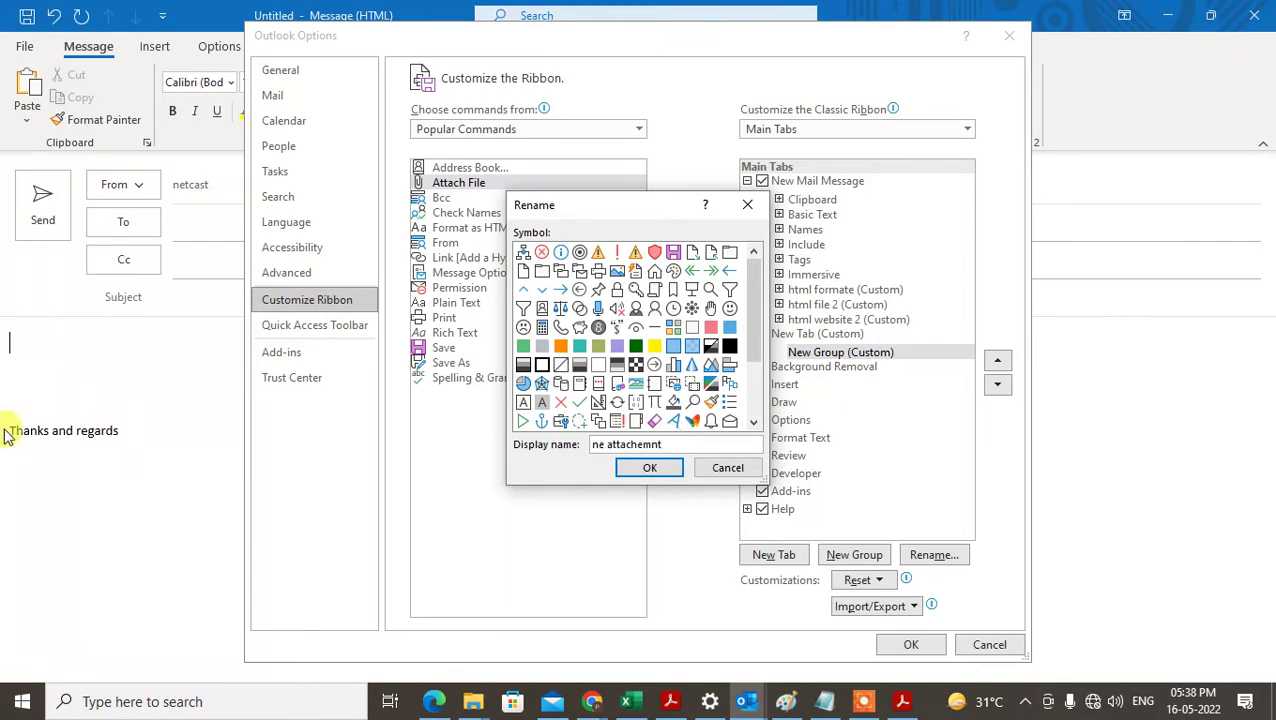
left_click(649, 468)
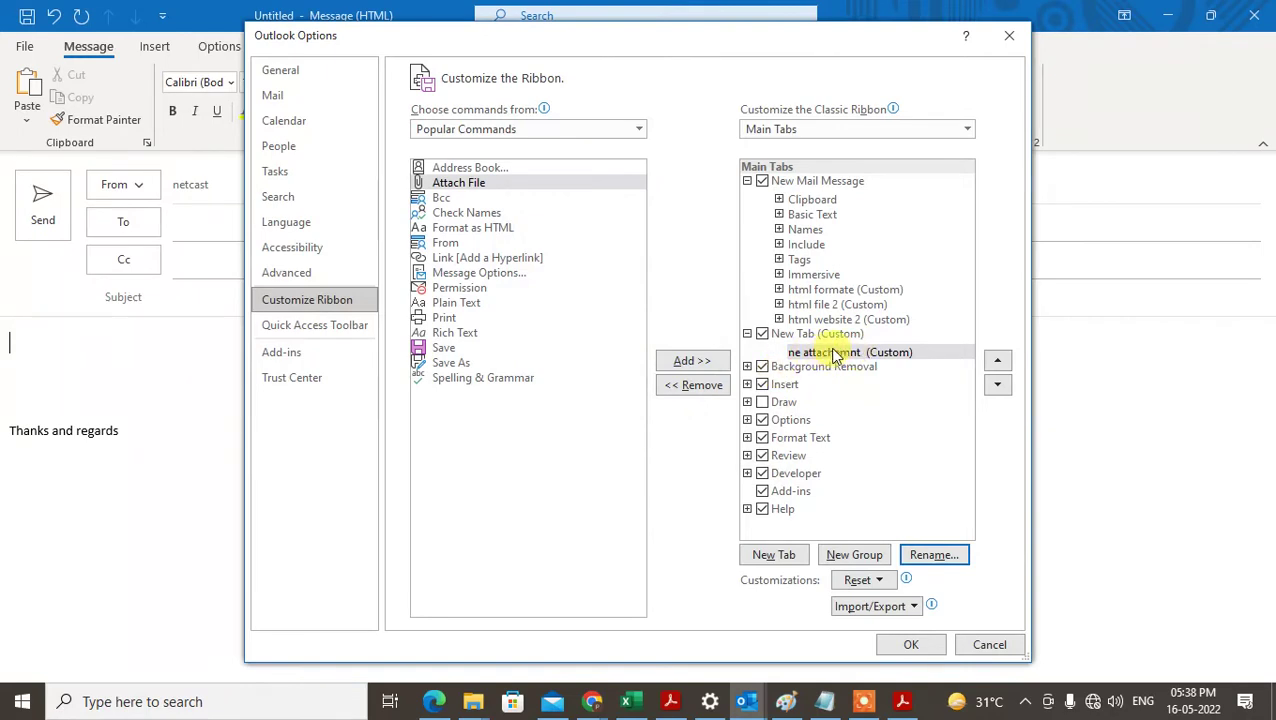
left_click(455, 180)
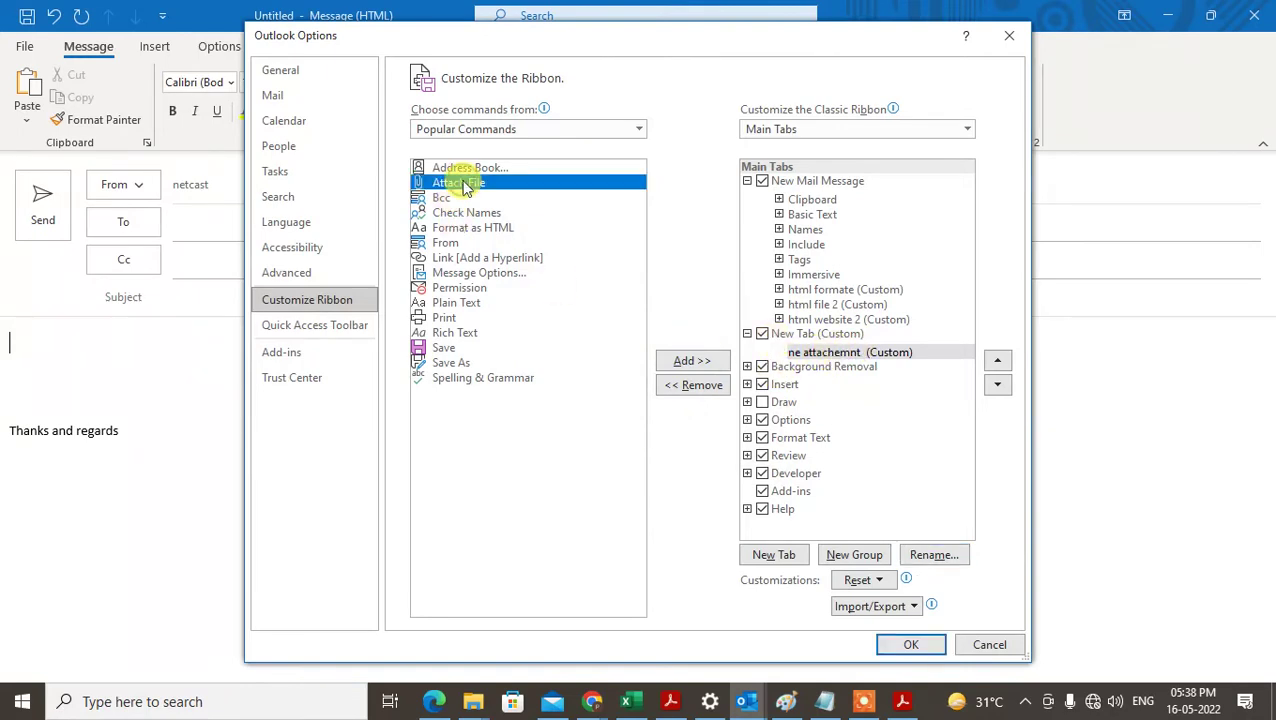
left_click(717, 363)
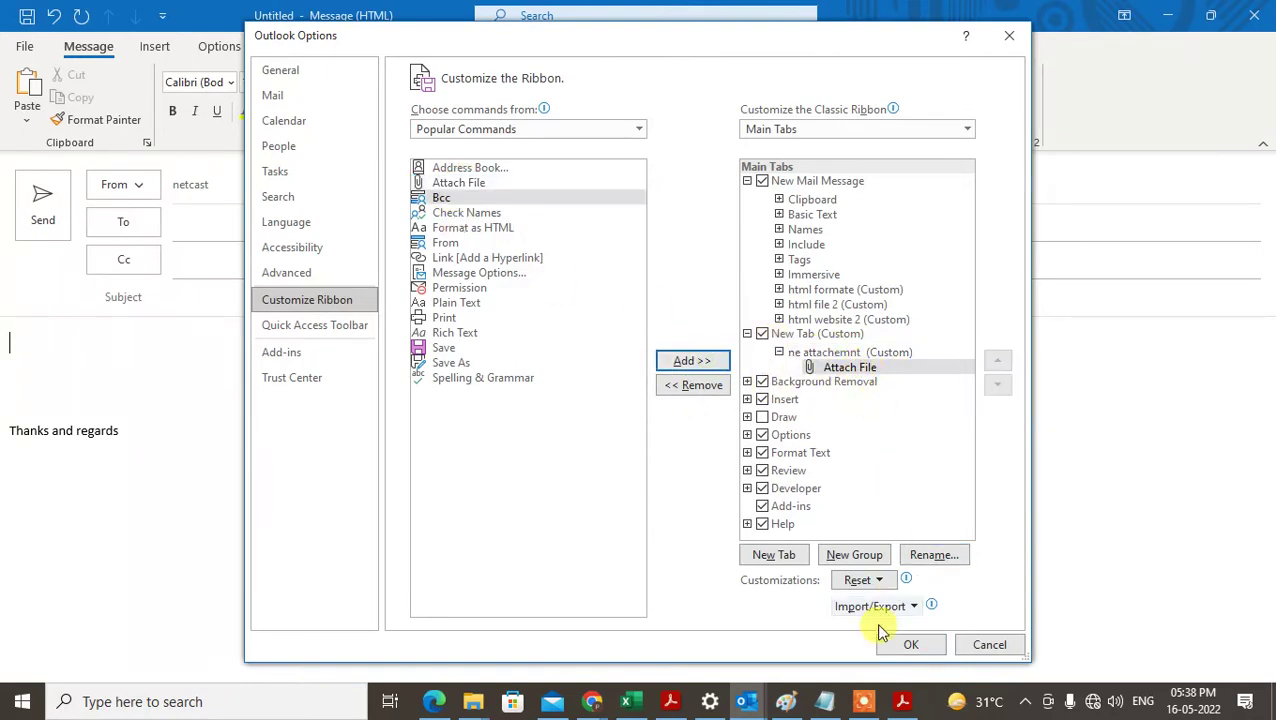
left_click(907, 647)
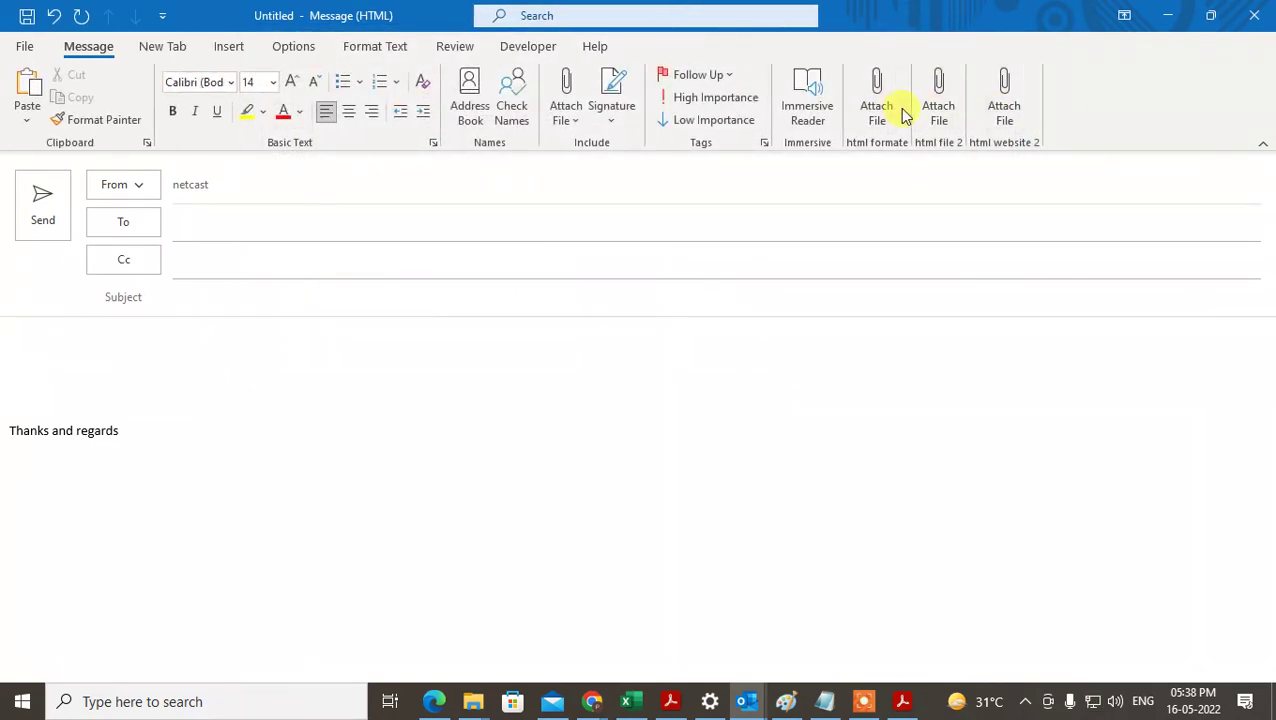
- Insert emails.pdf at the body's first line via Attach File > Insert as Text, accepting conversion
left_click(40, 343)
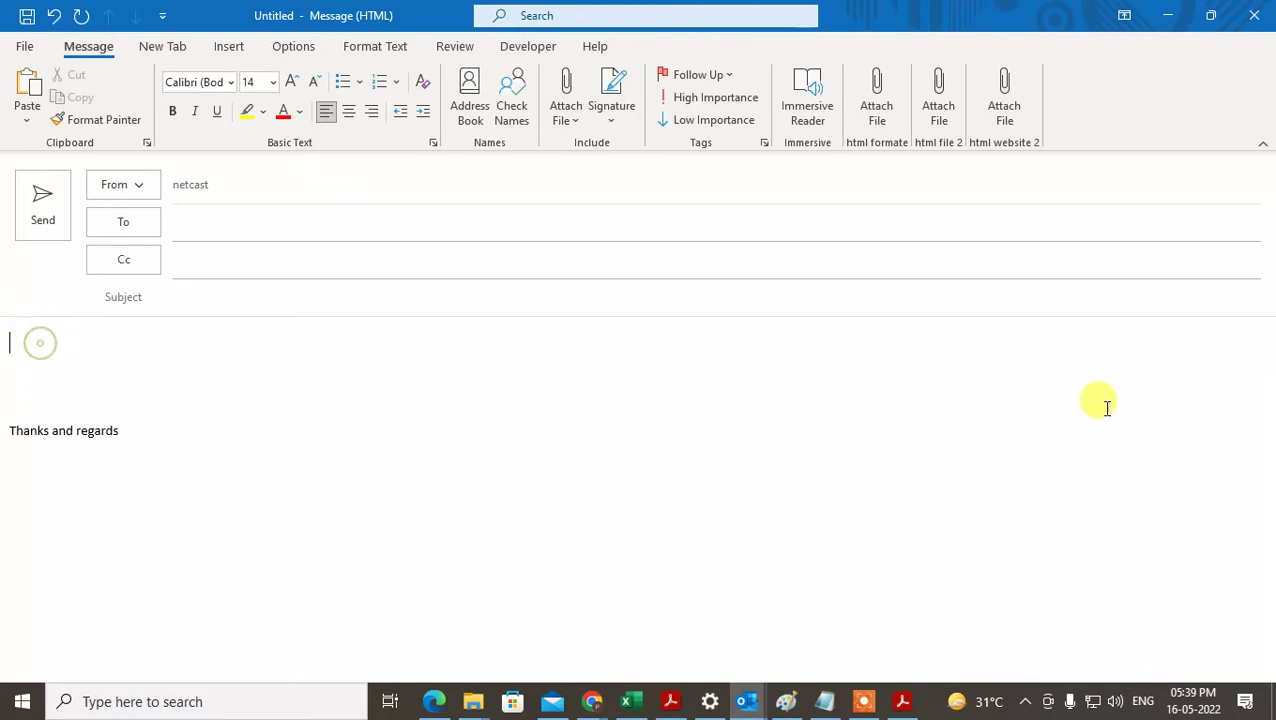
left_click(889, 108)
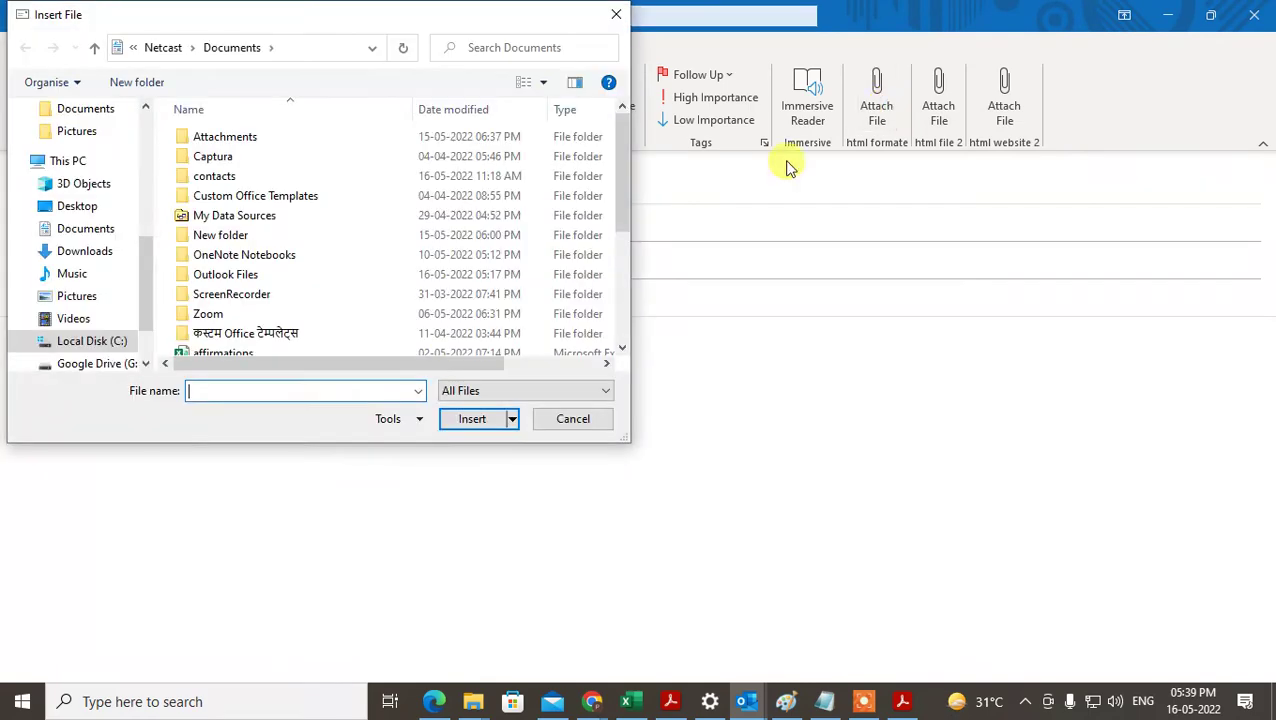
left_click_drag(407, 91, 683, 101)
left_click_drag(904, 443, 1003, 650)
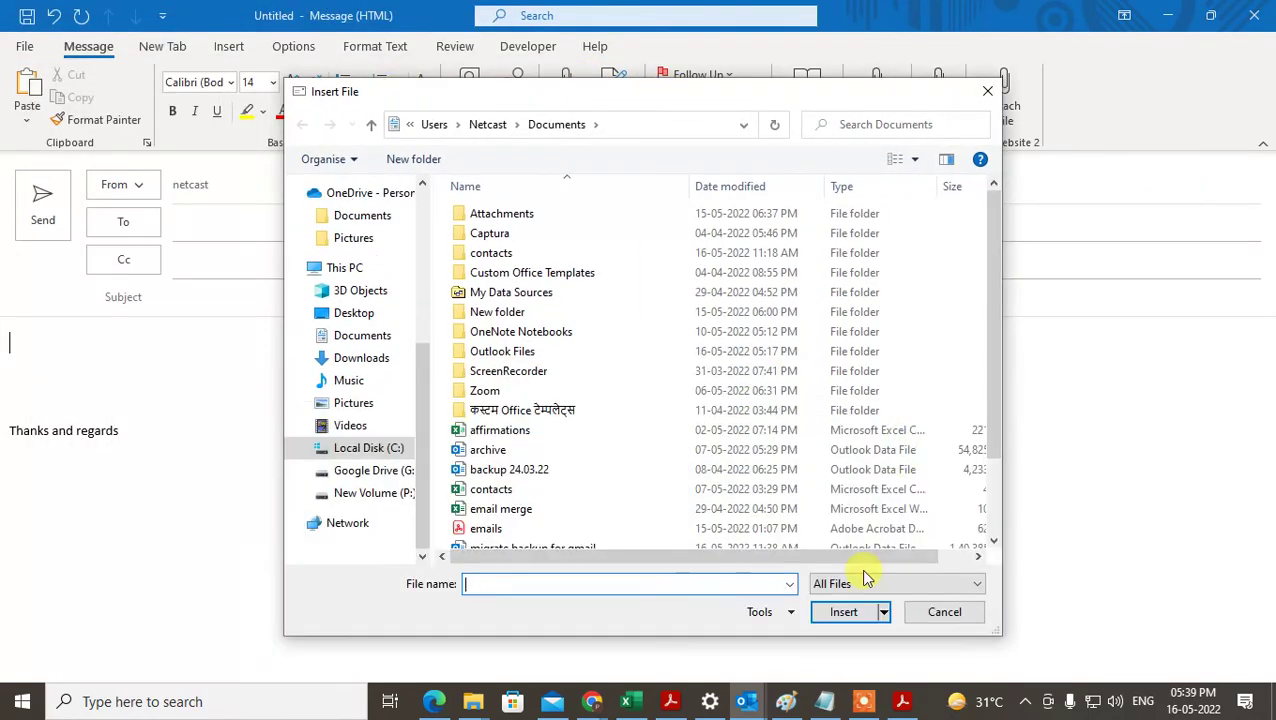
scroll(440, 555, "down", 2)
left_click(490, 457)
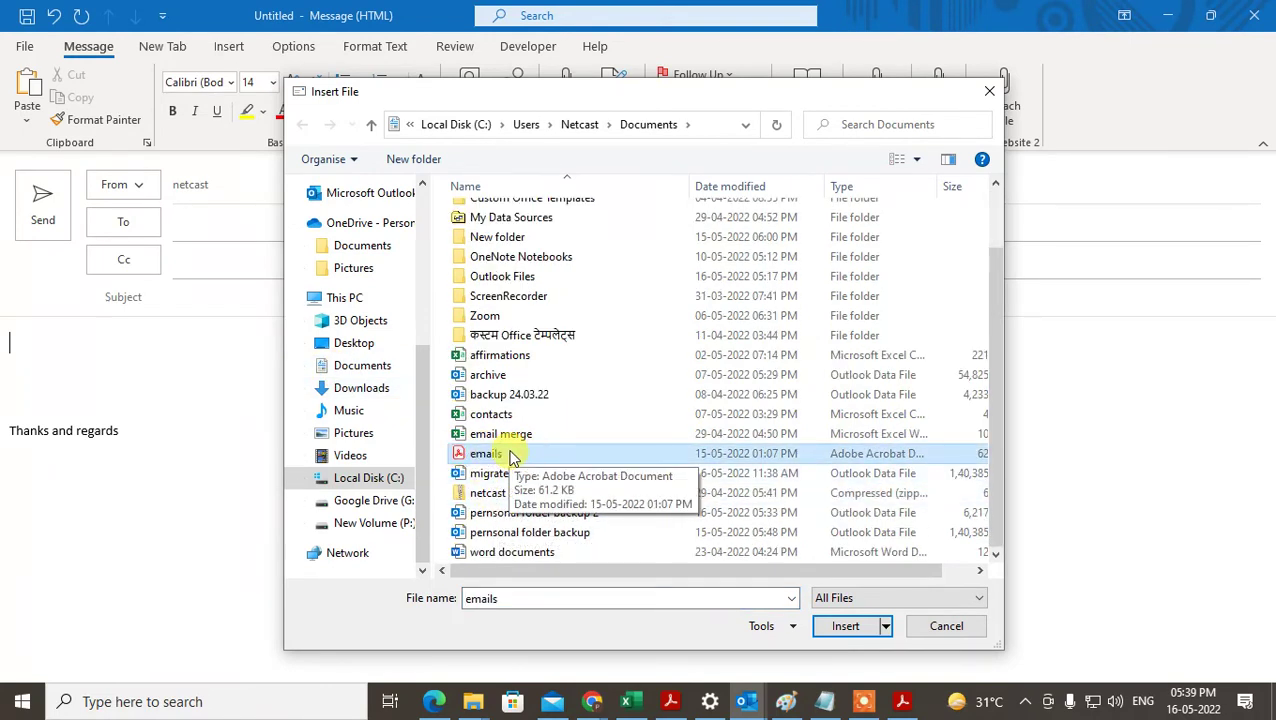
left_click(887, 626)
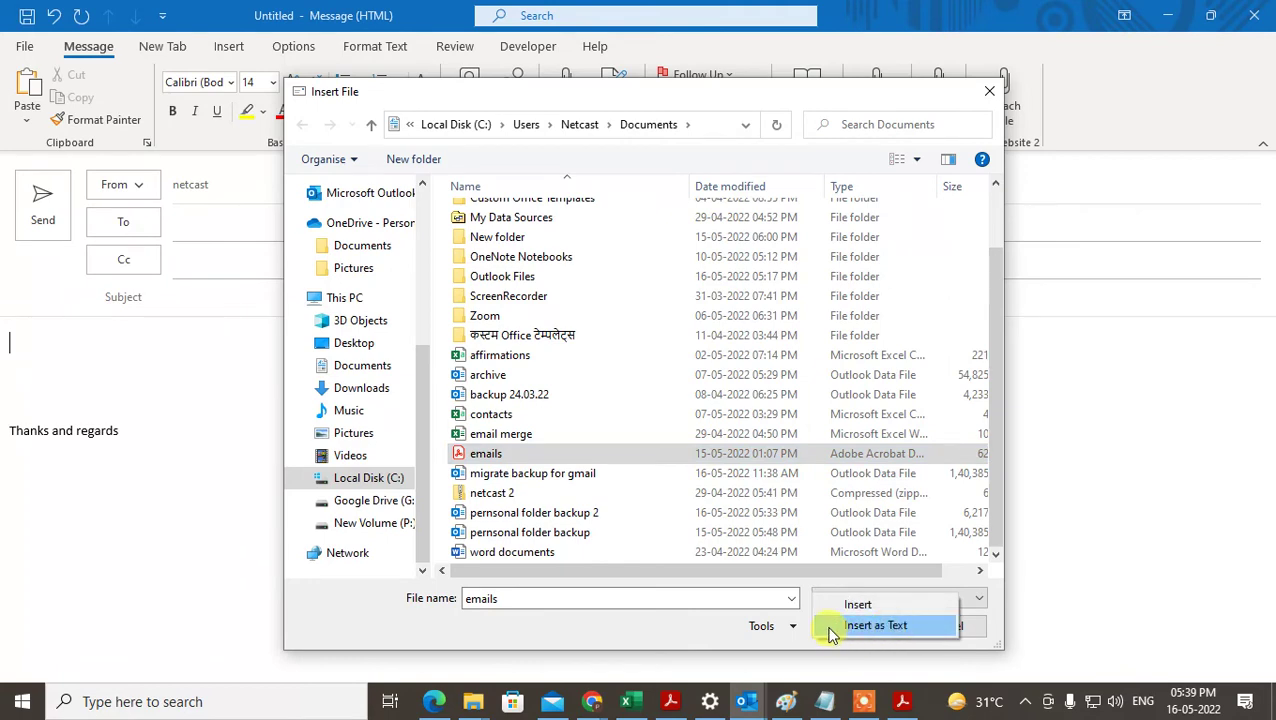
left_click(901, 626)
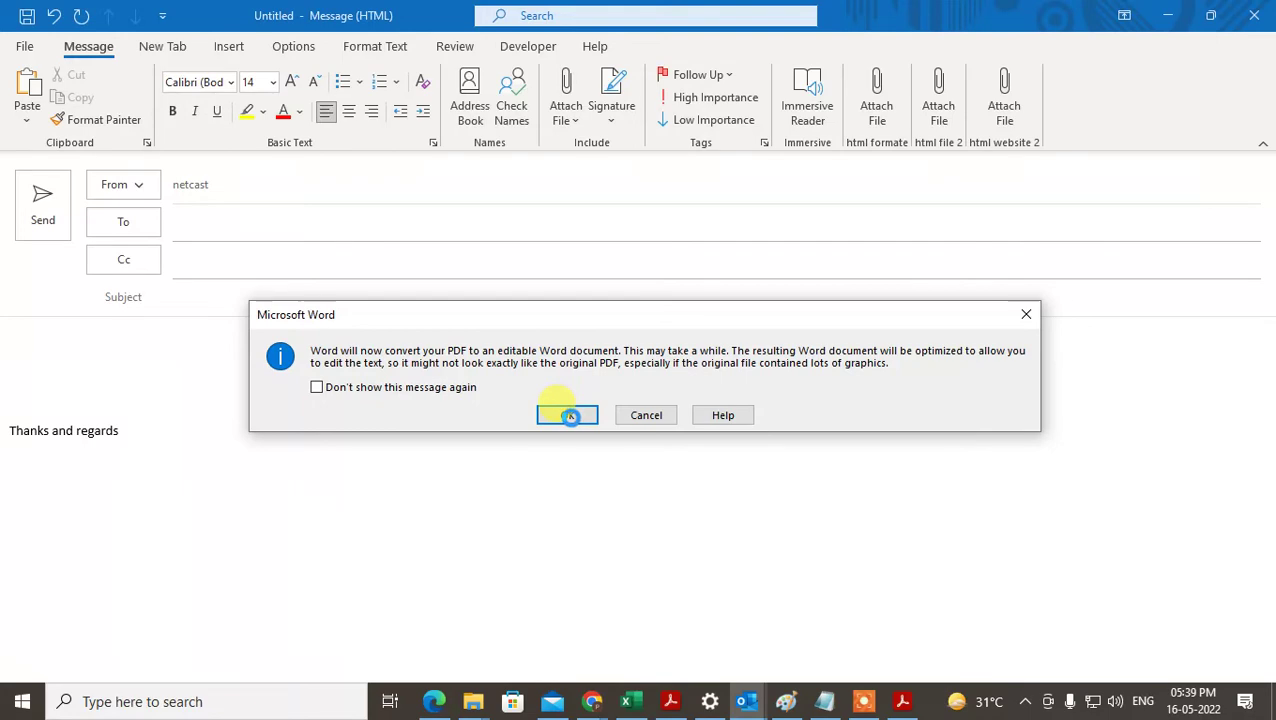
left_click(571, 415)
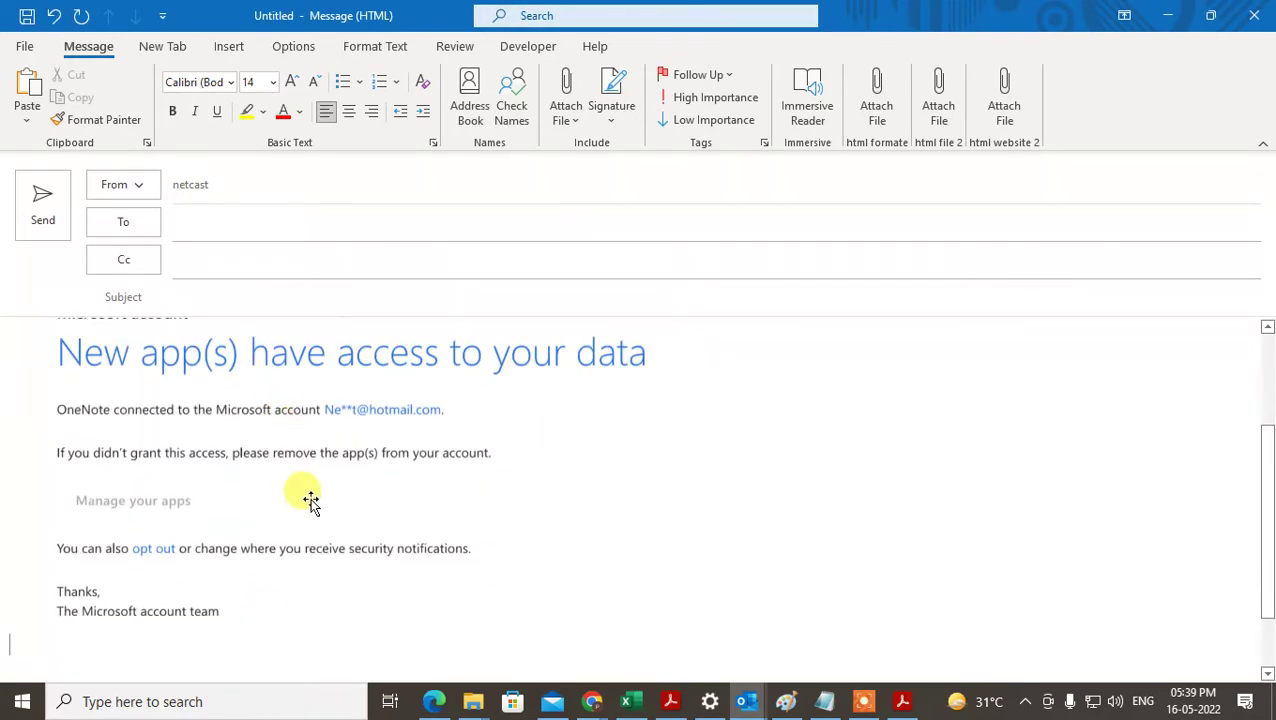
scroll(214, 462, "down", 3)
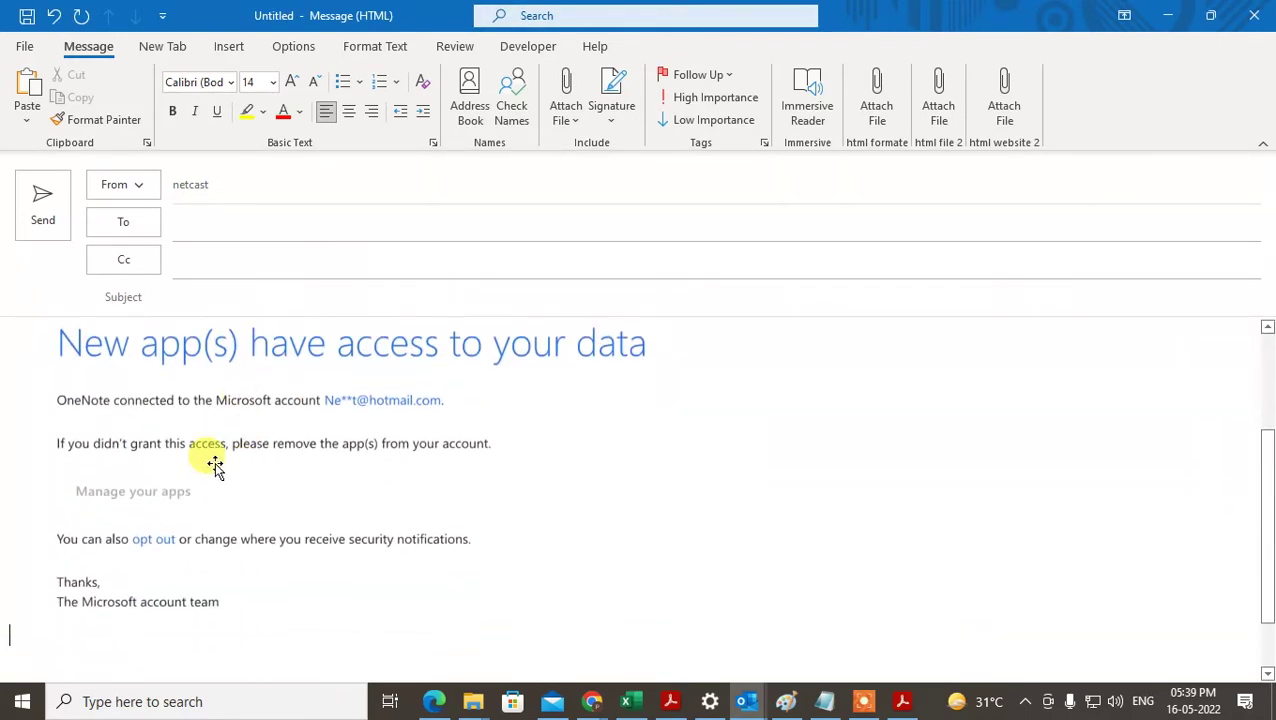
left_click(215, 467)
scroll(119, 549, "down", 2)
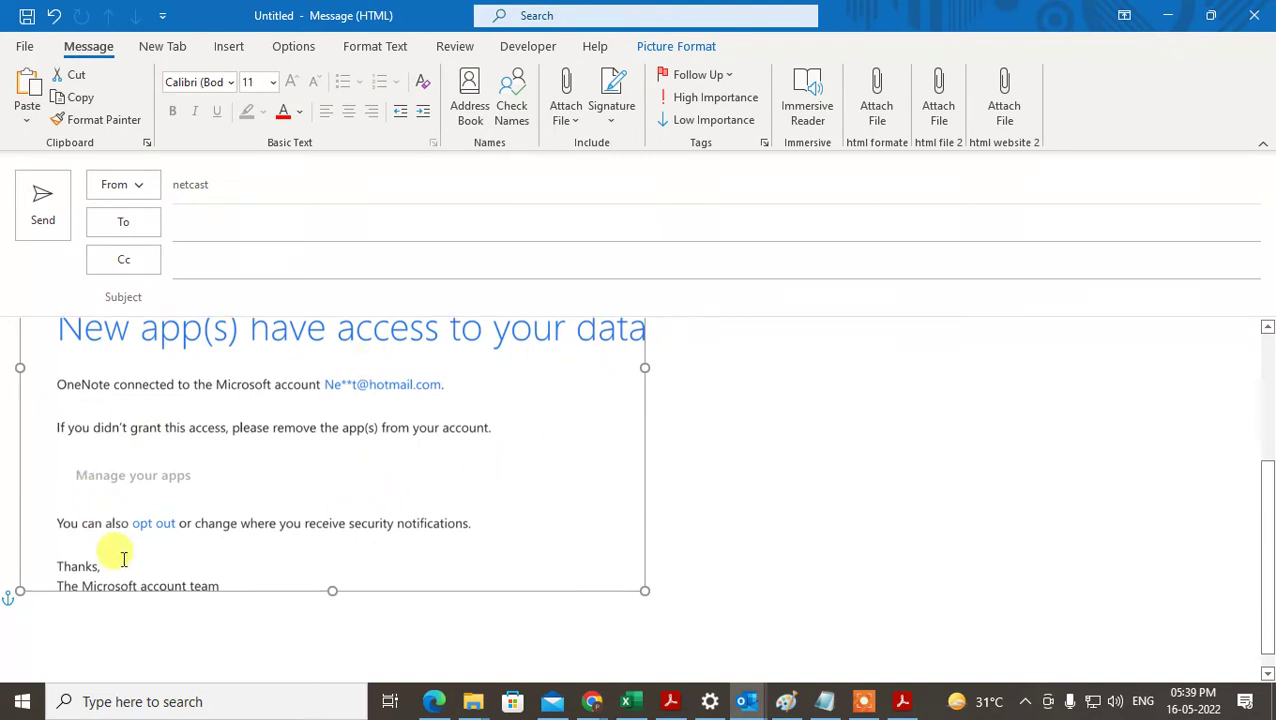
scroll(342, 578, "up", 4)
scroll(319, 530, "down", 4)
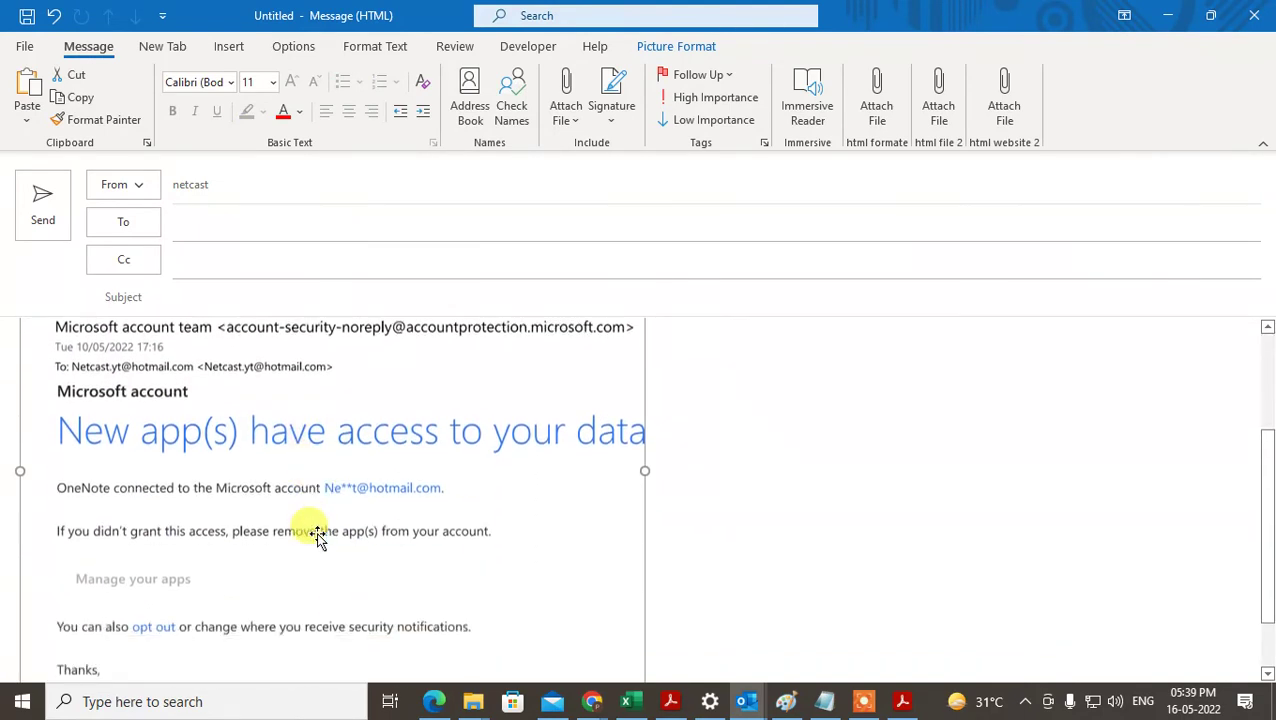
mouse_move(334, 538)
left_mouse_down()
mouse_move(330, 578)
mouse_move(334, 530)
left_mouse_up()
scroll(395, 573, "up", 4)
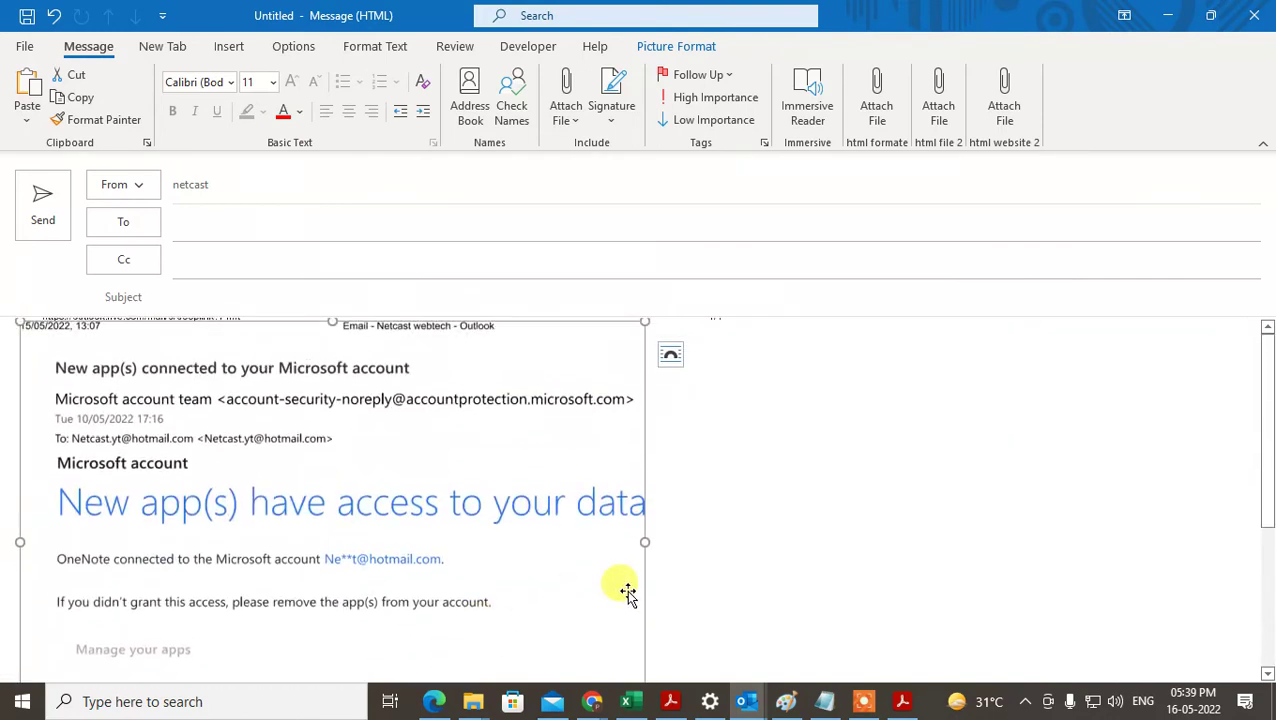
- Set the inserted page picture to In Front of Text and drag it lower in the body
left_click(669, 356)
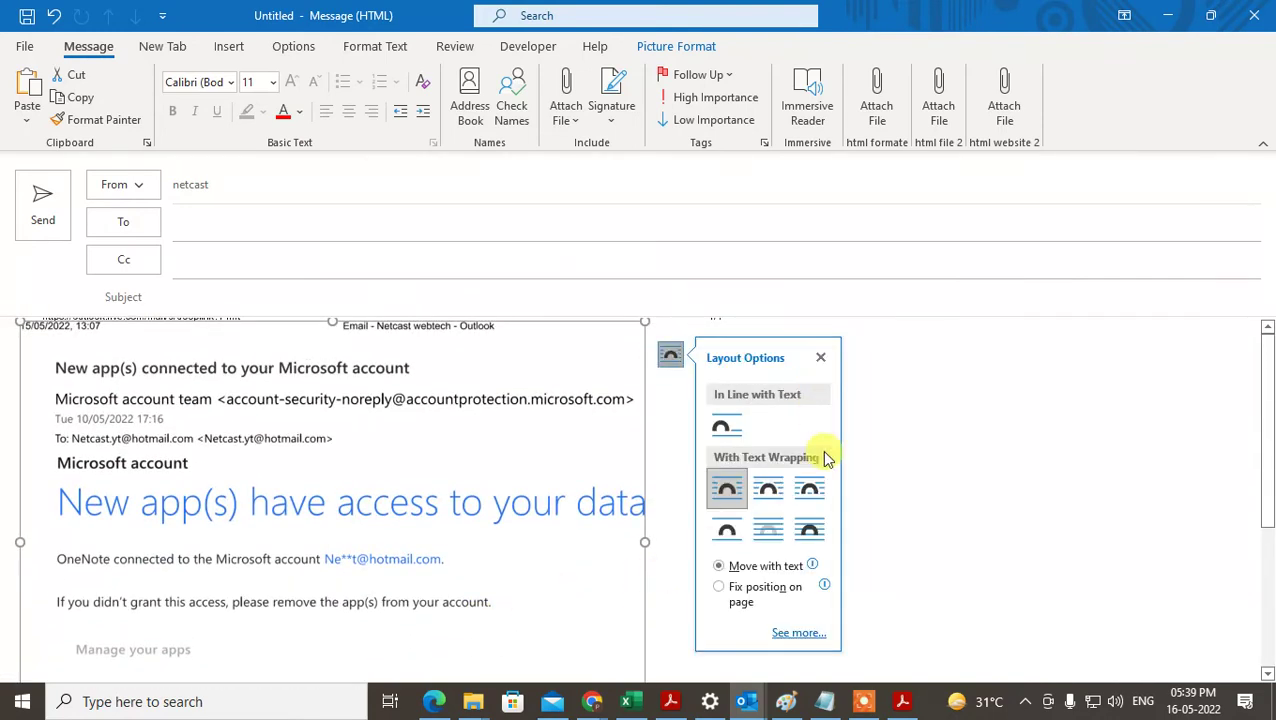
left_click(812, 533)
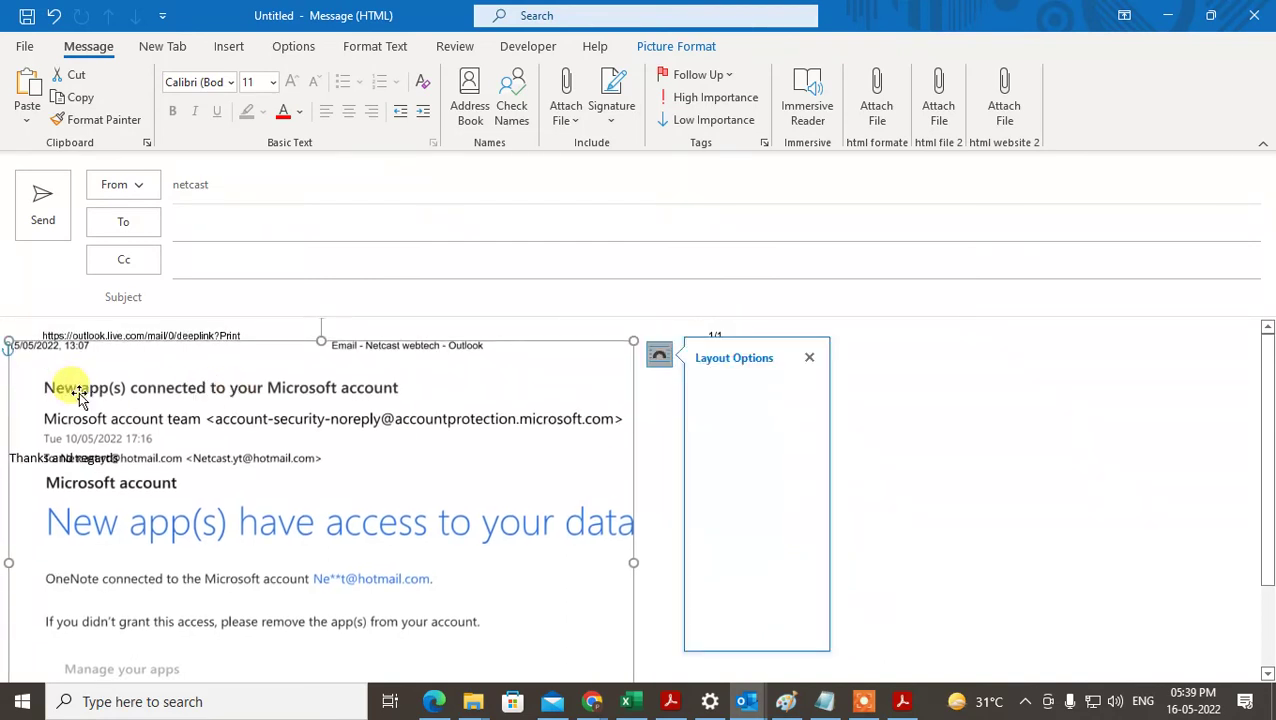
left_click(659, 356)
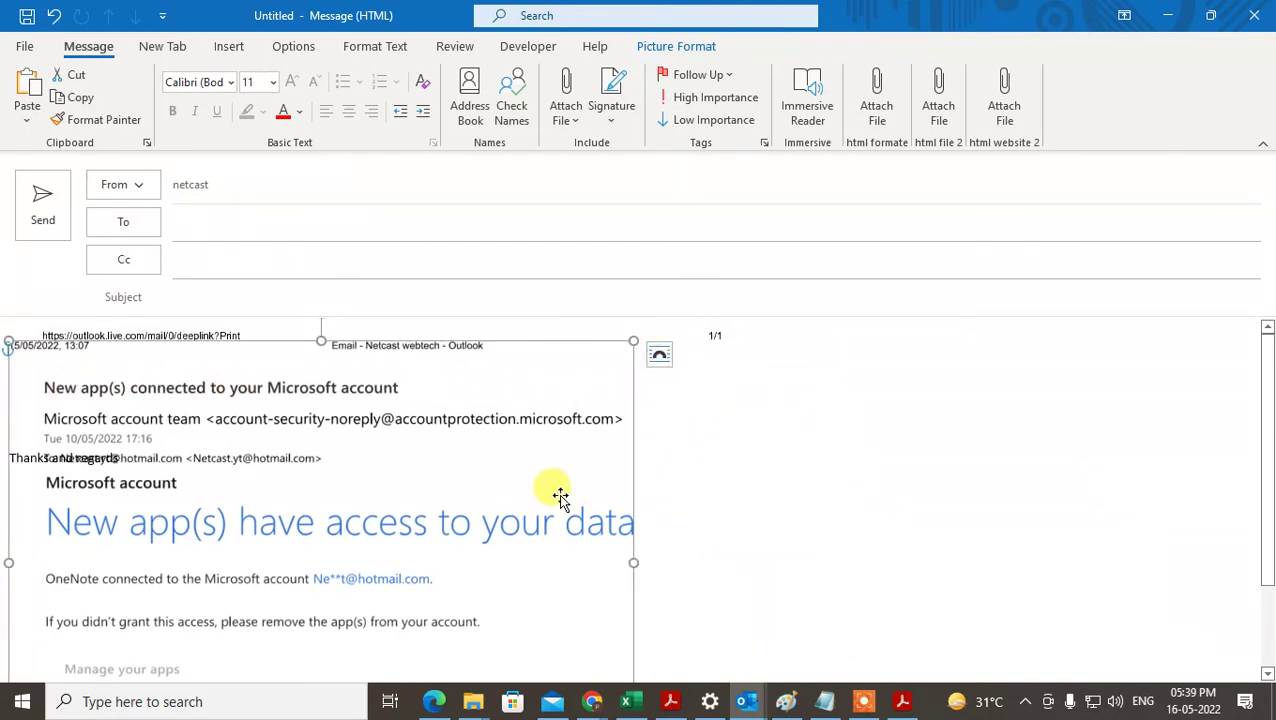
left_click_drag(330, 424, 740, 405)
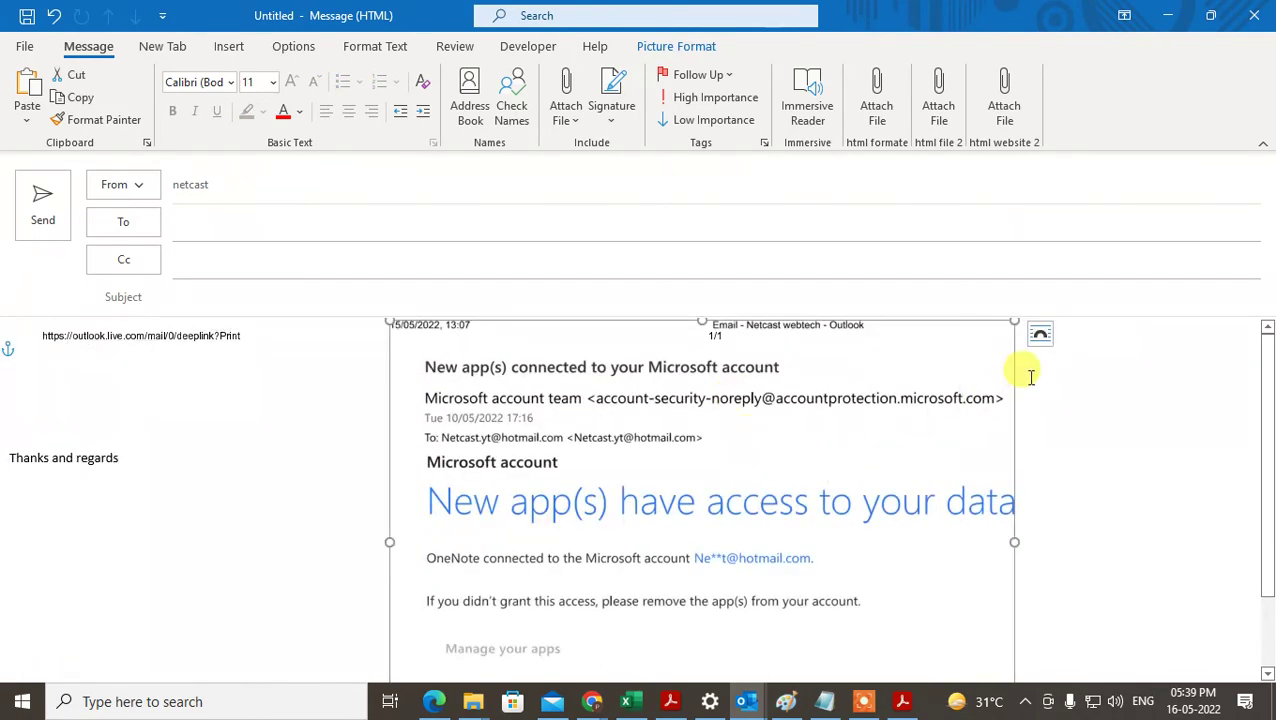
left_click(1041, 337)
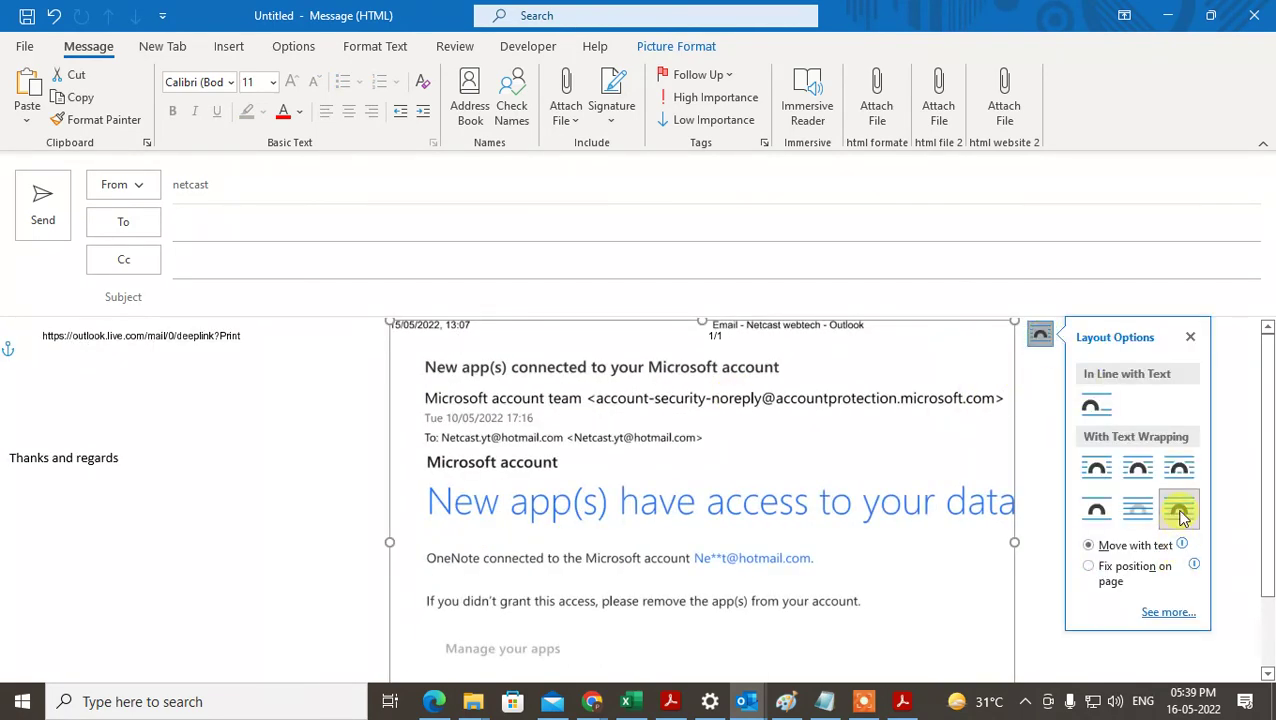
left_click(1181, 514)
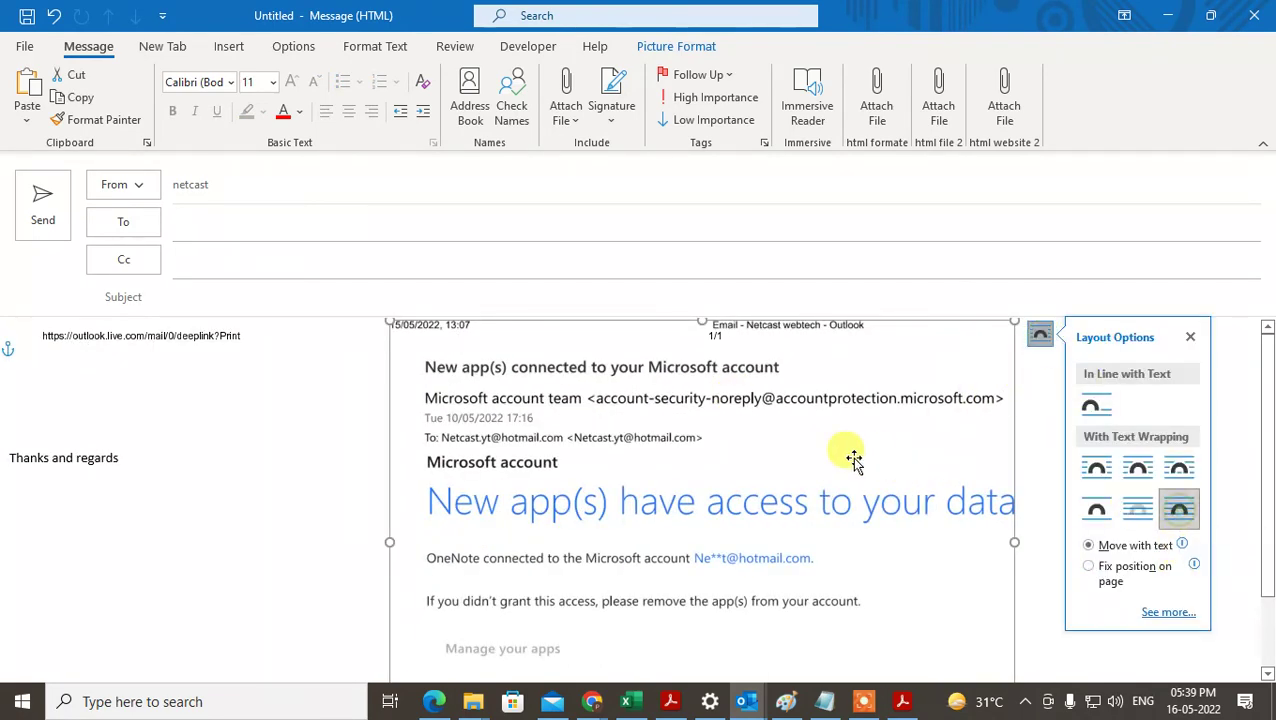
left_click_drag(849, 458, 605, 607)
- Shrink the picture from its top-right corner and move it to the body's left edge
left_click(948, 443)
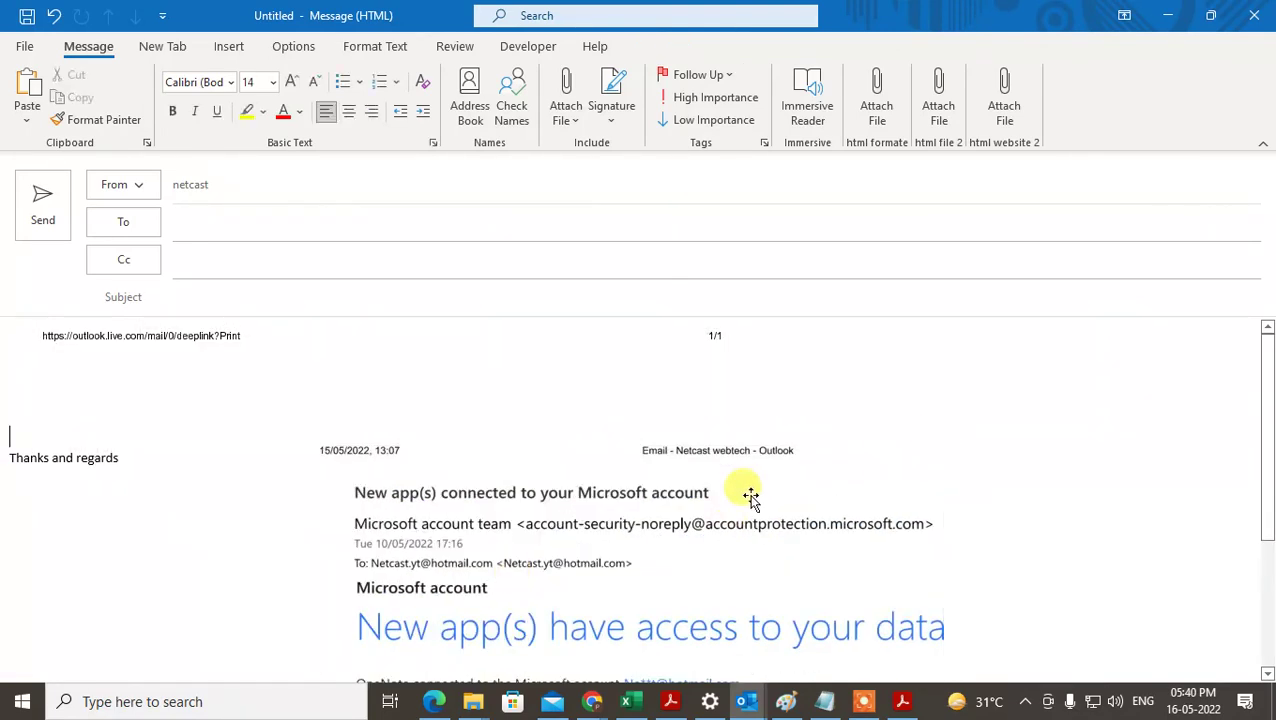
left_click(915, 450)
left_click_drag(940, 440, 718, 500)
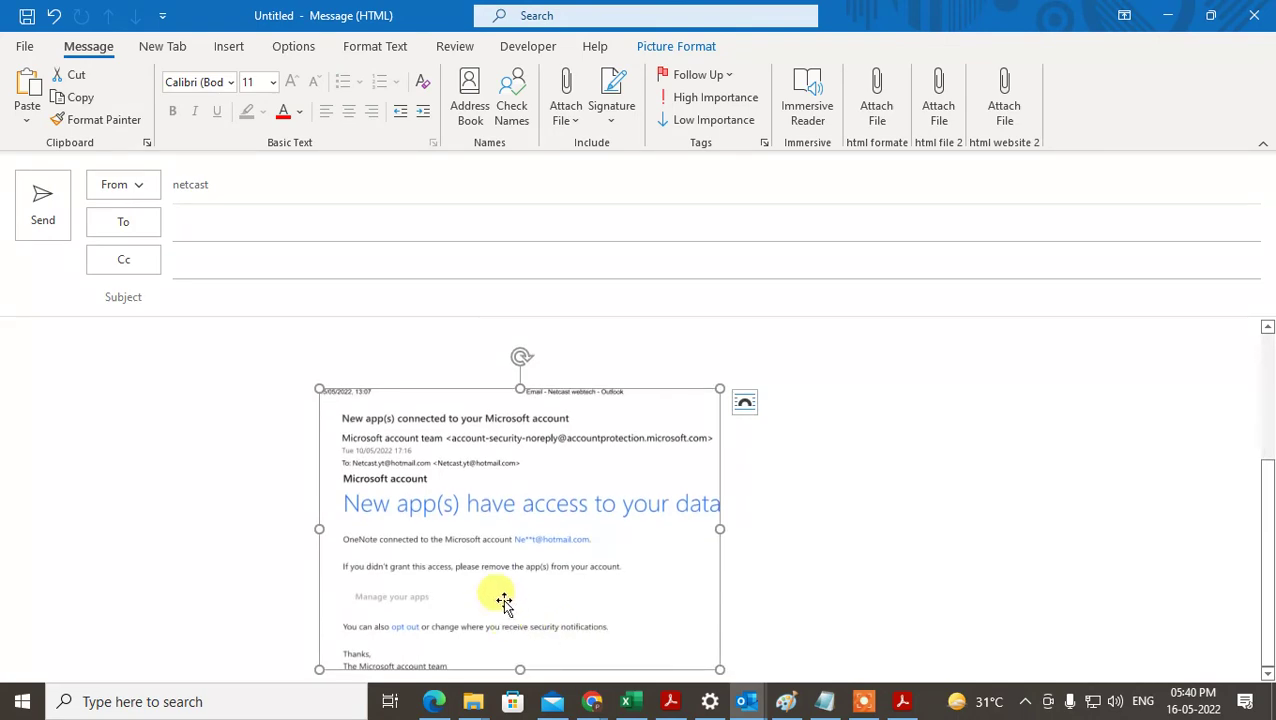
left_click_drag(501, 601, 190, 545)
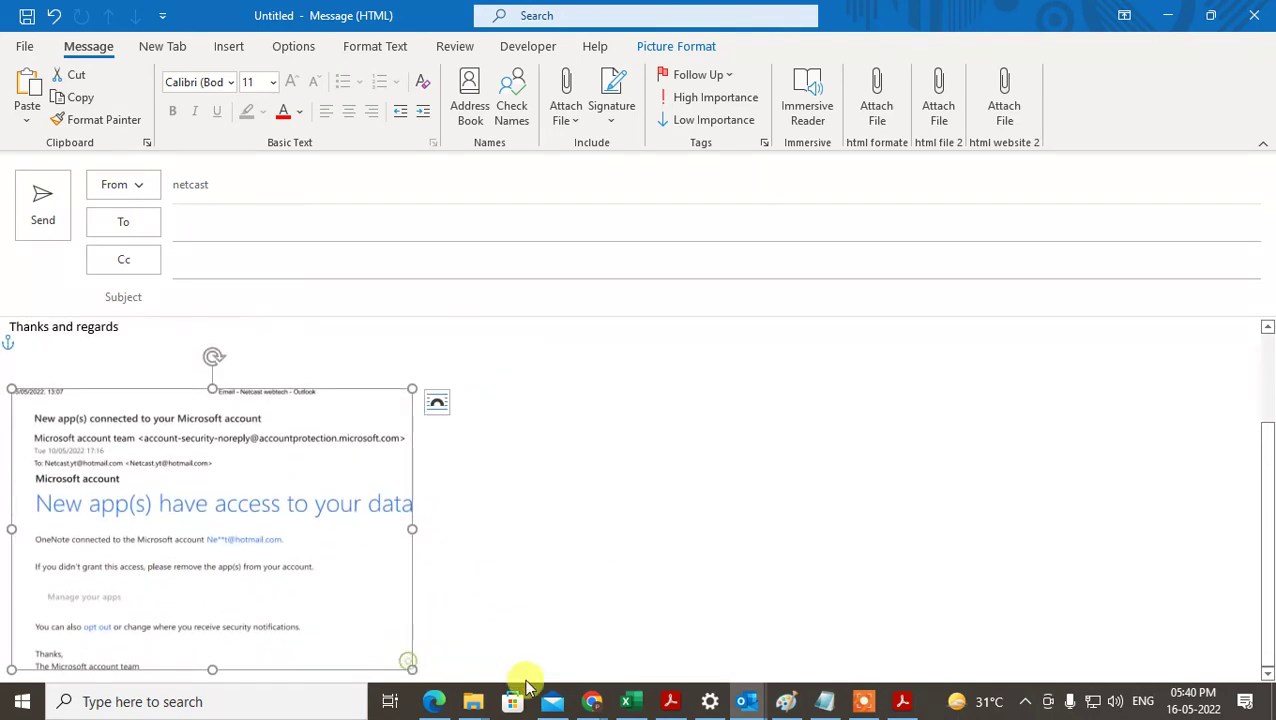
left_click(726, 450)
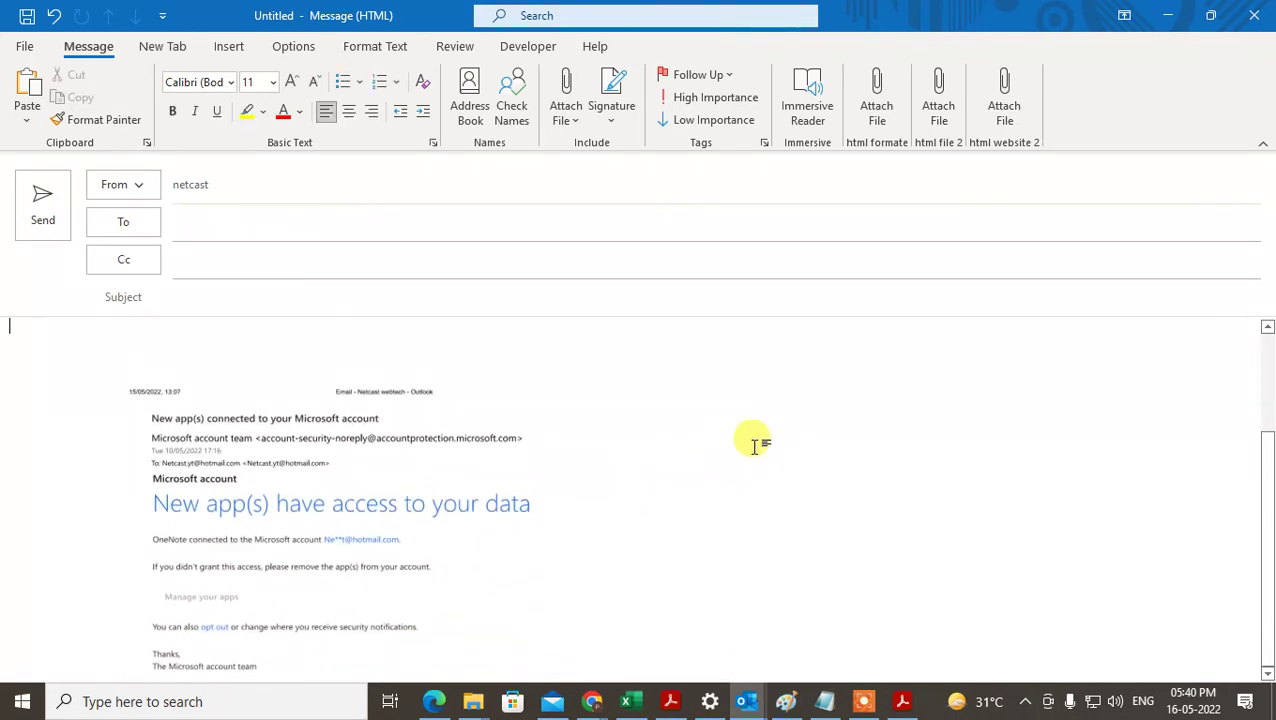